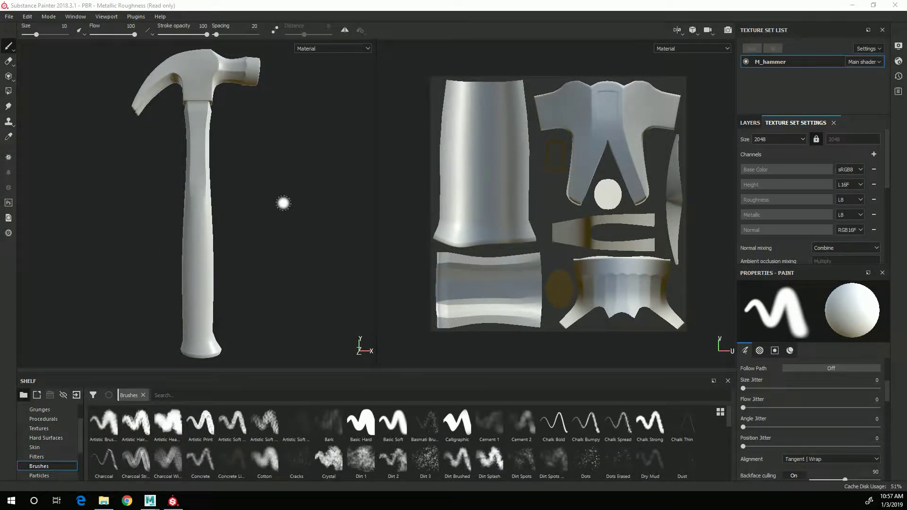
# Add the Steel Rust and Wear material from the shelf's materials as a fill layer above Layer 1
pyautogui.click(754, 124)
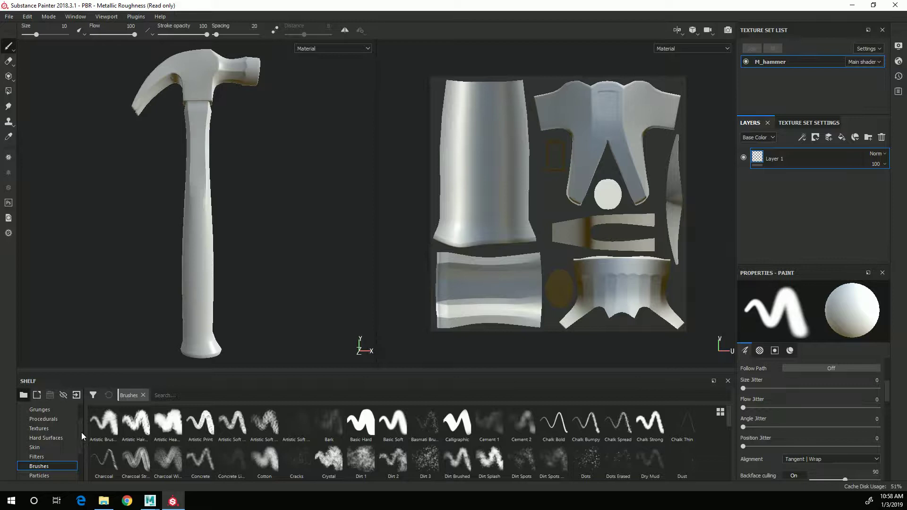
pyautogui.scroll(-3, 81, 440)
pyautogui.scroll(-1, 84, 448)
pyautogui.click(47, 456)
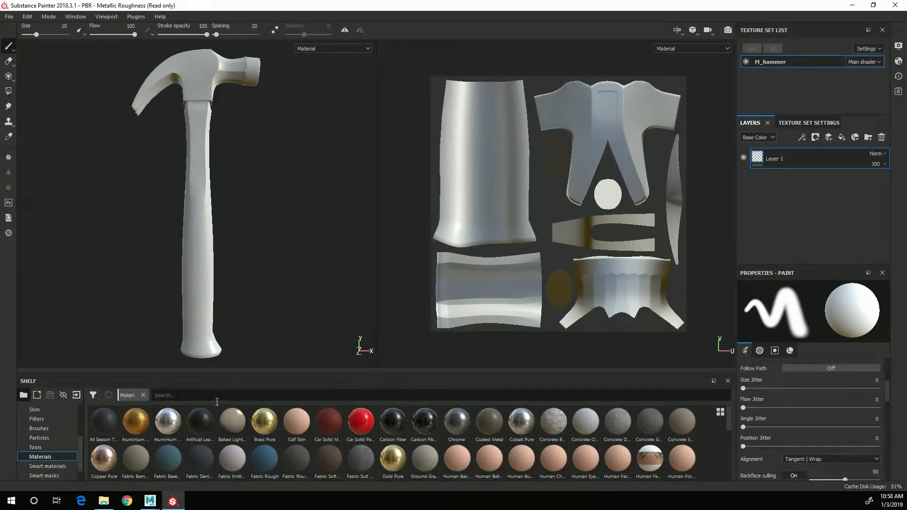
pyautogui.scroll(-5, 548, 444)
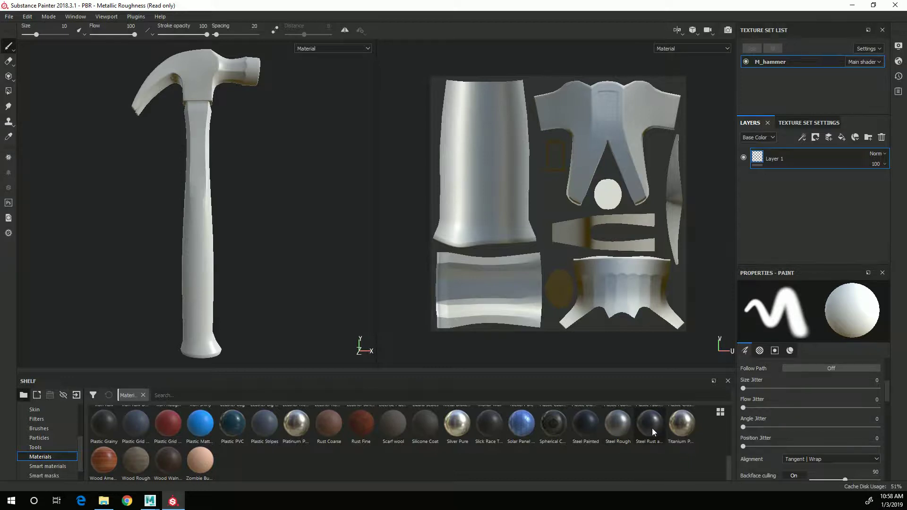
pyautogui.moveTo(650, 428); pyautogui.dragTo(811, 172)
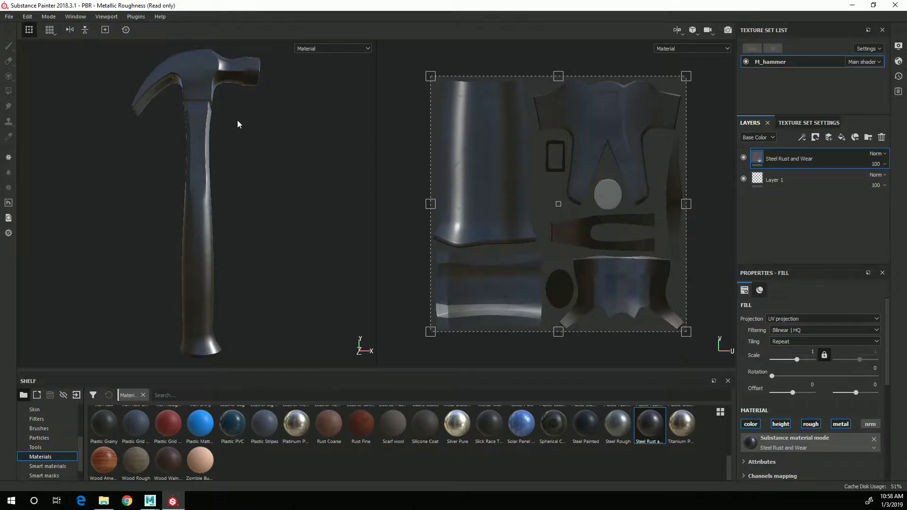
# Examine the steel material on the hammer's head, striking face, claw and neck from several angles
pyautogui.keyDown('alt'); pyautogui.moveTo(237, 124); pyautogui.dragTo(234, 253, button='middle'); pyautogui.keyUp('alt')
pyautogui.keyDown('alt'); pyautogui.moveTo(235, 253); pyautogui.dragTo(401, 331, button='right'); pyautogui.keyUp('alt')
pyautogui.keyDown('alt'); pyautogui.moveTo(262, 229); pyautogui.dragTo(271, 302, button='middle'); pyautogui.keyUp('alt')
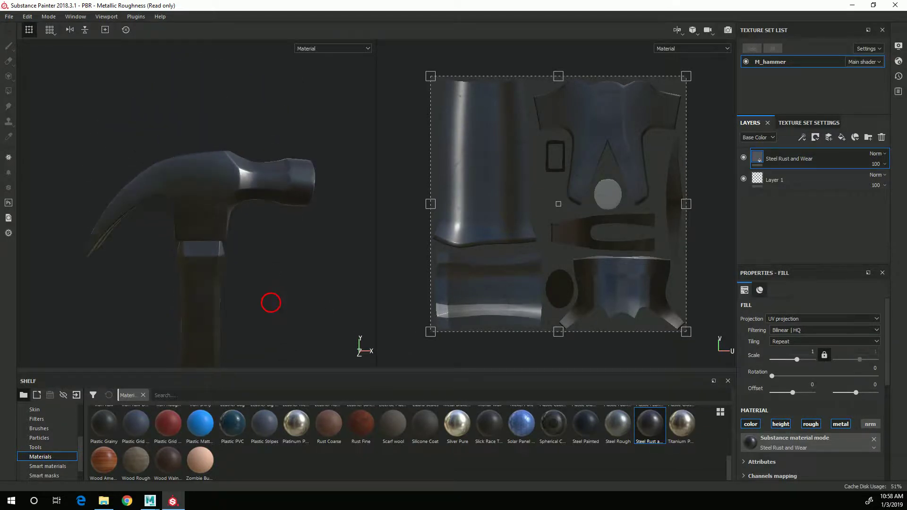
pyautogui.keyDown('alt'); pyautogui.moveTo(271, 303); pyautogui.dragTo(257, 321); pyautogui.keyUp('alt')
pyautogui.keyDown('alt'); pyautogui.moveTo(260, 322); pyautogui.dragTo(265, 184, button='middle'); pyautogui.keyUp('alt')
pyautogui.keyDown('alt'); pyautogui.moveTo(265, 185); pyautogui.dragTo(170, 268, button='right'); pyautogui.keyUp('alt')
pyautogui.keyDown('alt'); pyautogui.moveTo(193, 294); pyautogui.dragTo(201, 263, button='middle'); pyautogui.keyUp('alt')
pyautogui.keyDown('alt'); pyautogui.moveTo(266, 102); pyautogui.dragTo(272, 236, button='middle'); pyautogui.keyUp('alt')
pyautogui.keyDown('alt'); pyautogui.moveTo(271, 237); pyautogui.dragTo(477, 312, button='right'); pyautogui.keyUp('alt')
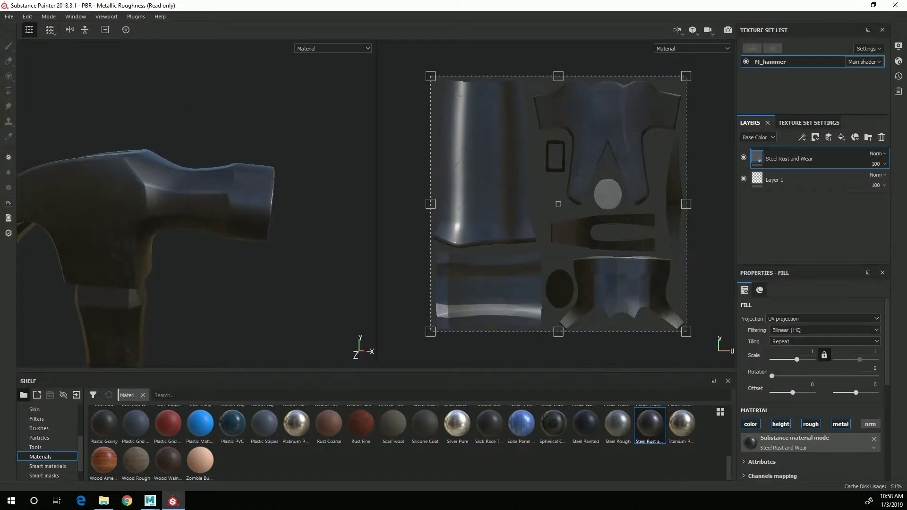
pyautogui.keyDown('alt'); pyautogui.moveTo(226, 184); pyautogui.dragTo(298, 301); pyautogui.keyUp('alt')
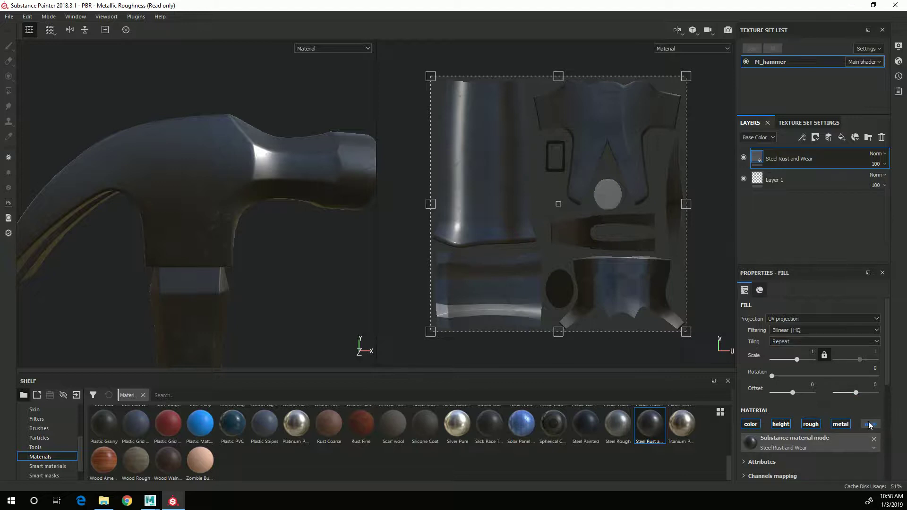
pyautogui.keyDown('alt'); pyautogui.moveTo(284, 259); pyautogui.dragTo(219, 251); pyautogui.keyUp('alt')
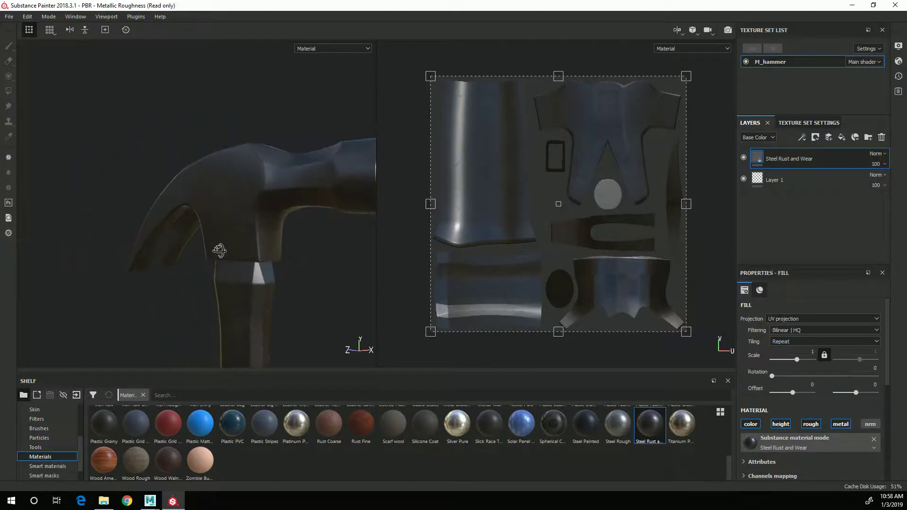
pyautogui.keyDown('alt'); pyautogui.moveTo(219, 251); pyautogui.dragTo(150, 208, button='middle'); pyautogui.keyUp('alt')
pyautogui.keyDown('alt'); pyautogui.moveTo(150, 209); pyautogui.dragTo(433, 286, button='right'); pyautogui.keyUp('alt')
pyautogui.keyDown('alt'); pyautogui.moveTo(246, 195); pyautogui.dragTo(185, 228, button='middle'); pyautogui.keyUp('alt')
pyautogui.keyDown('alt'); pyautogui.moveTo(184, 228); pyautogui.dragTo(79, 247); pyautogui.keyUp('alt')
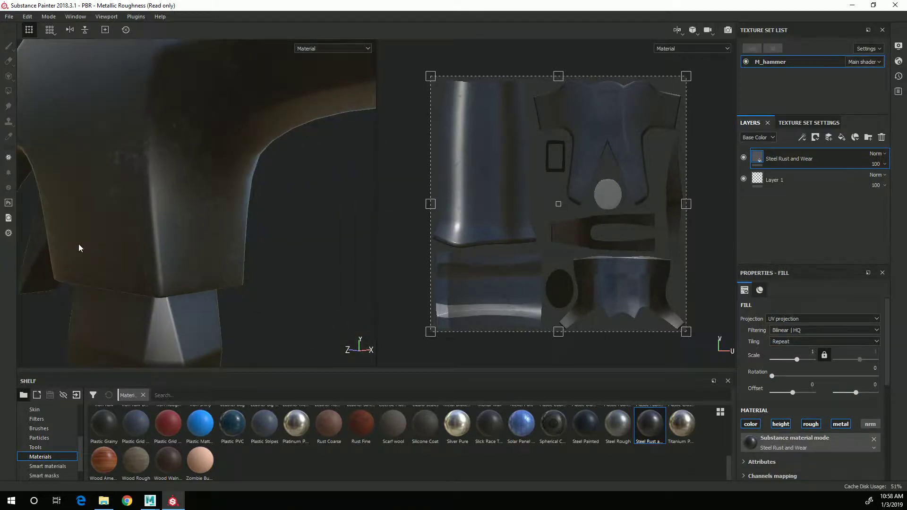
pyautogui.keyDown('alt'); pyautogui.moveTo(79, 247); pyautogui.dragTo(197, 265, button='right'); pyautogui.keyUp('alt')
pyautogui.keyDown('alt'); pyautogui.moveTo(260, 269); pyautogui.dragTo(190, 234); pyautogui.keyUp('alt')
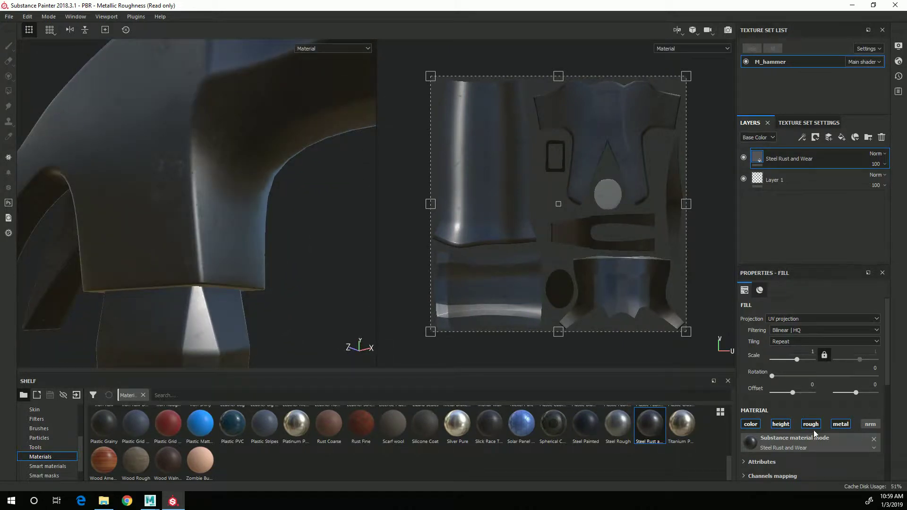
# Raise the Steel Rust and Wear layer's Rust Intensity parameter to 0.47
pyautogui.scroll(-3, 814, 430)
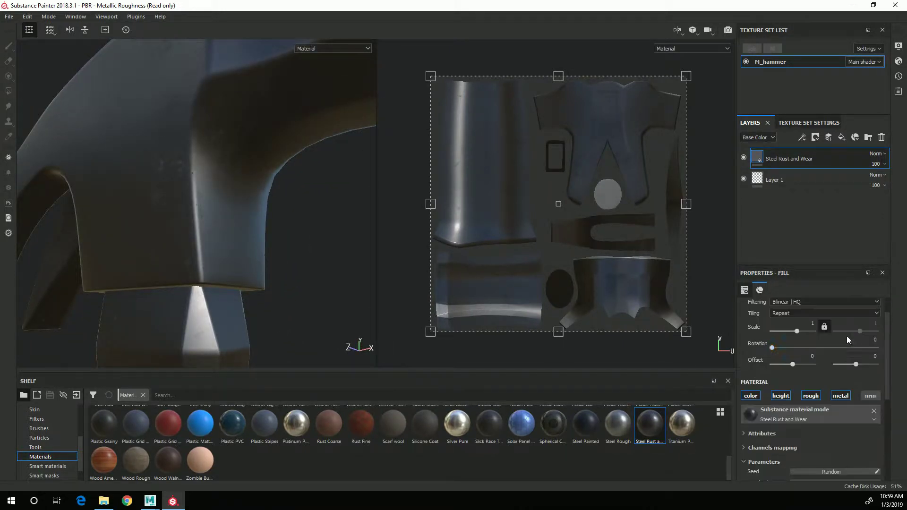
pyautogui.scroll(2, 847, 336)
pyautogui.scroll(-6, 800, 403)
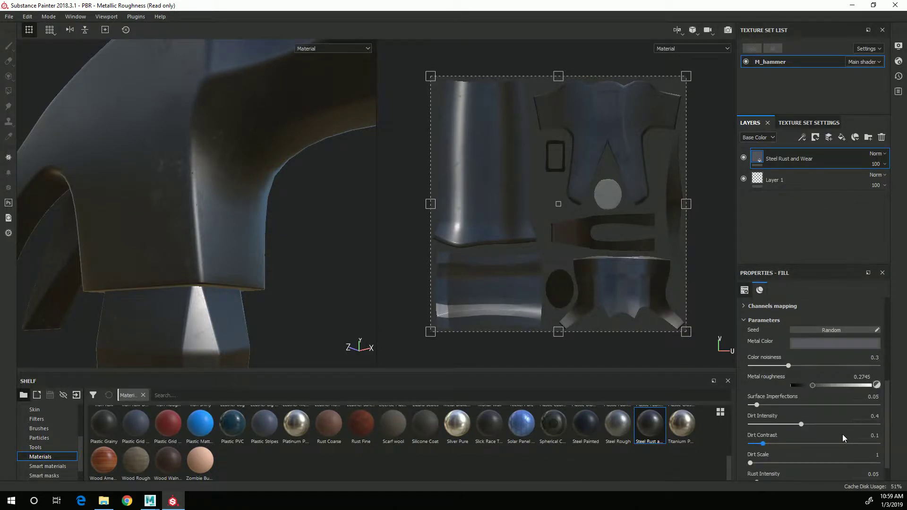
pyautogui.scroll(-1, 842, 432)
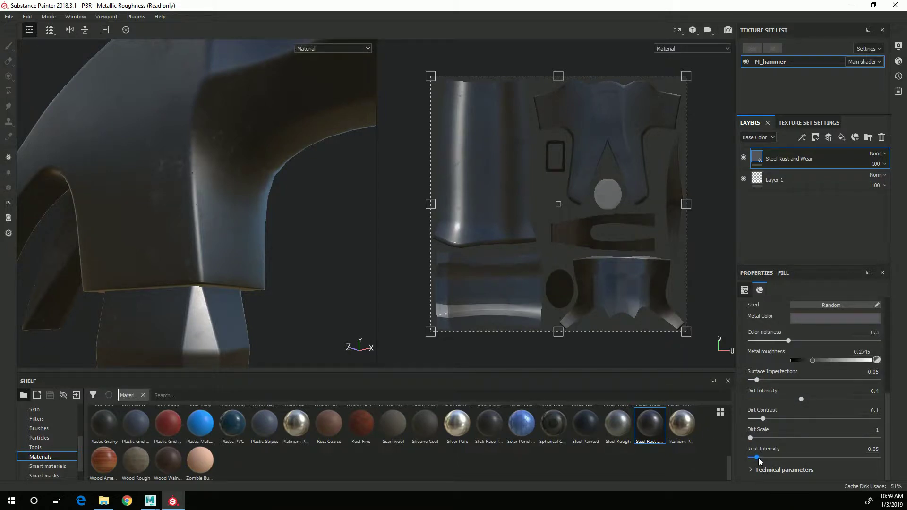
pyautogui.keyDown('alt'); pyautogui.moveTo(245, 281); pyautogui.dragTo(278, 304); pyautogui.keyUp('alt')
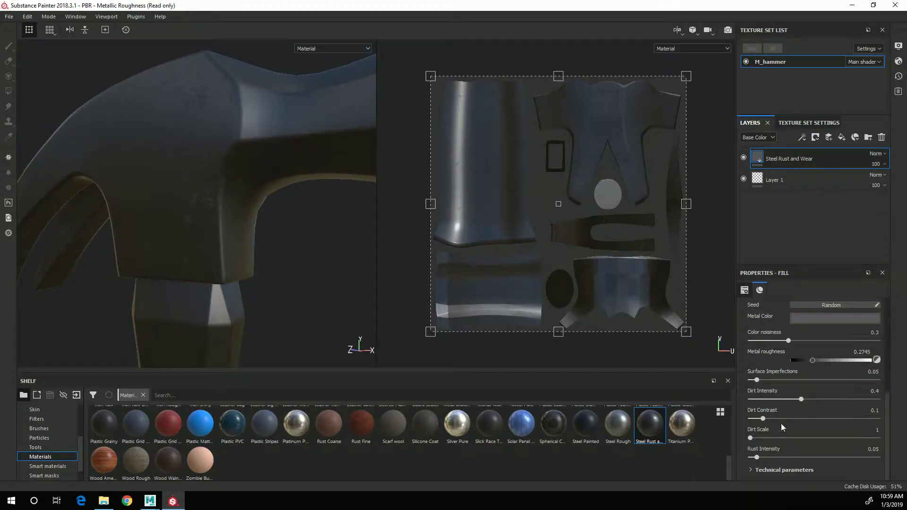
pyautogui.moveTo(760, 460); pyautogui.dragTo(797, 460)
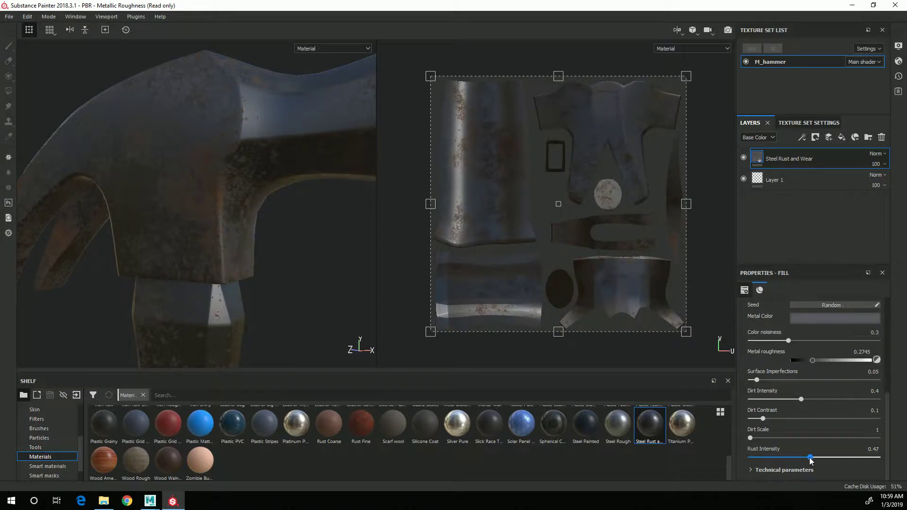
# Inspect the rust up close on the hammer's head, neck and striking face, checking for texture seams along the edges
pyautogui.keyDown('alt'); pyautogui.moveTo(174, 274); pyautogui.dragTo(157, 282); pyautogui.keyUp('alt')
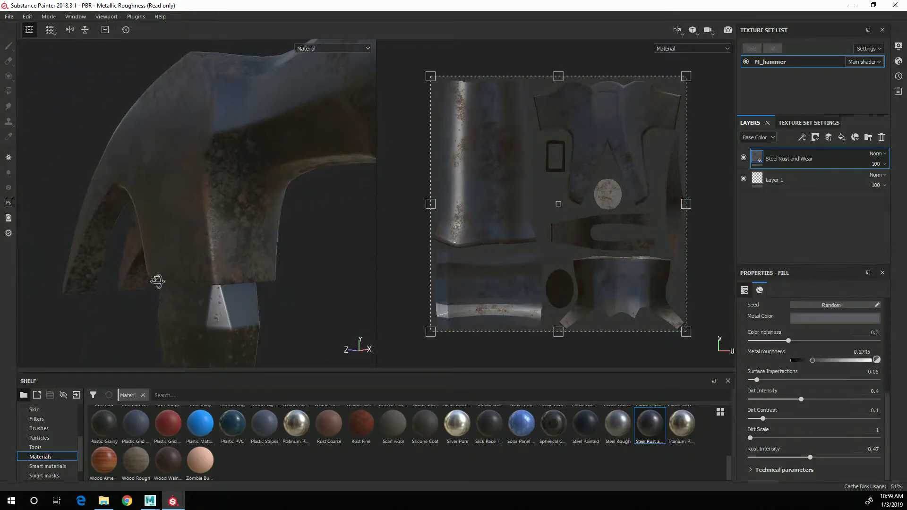
pyautogui.keyDown('alt'); pyautogui.moveTo(157, 281); pyautogui.dragTo(219, 285, button='right'); pyautogui.keyUp('alt')
pyautogui.keyDown('alt'); pyautogui.moveTo(219, 285); pyautogui.dragTo(151, 274, button='middle'); pyautogui.keyUp('alt')
pyautogui.keyDown('alt'); pyautogui.moveTo(184, 288); pyautogui.dragTo(214, 291, button='right'); pyautogui.keyUp('alt')
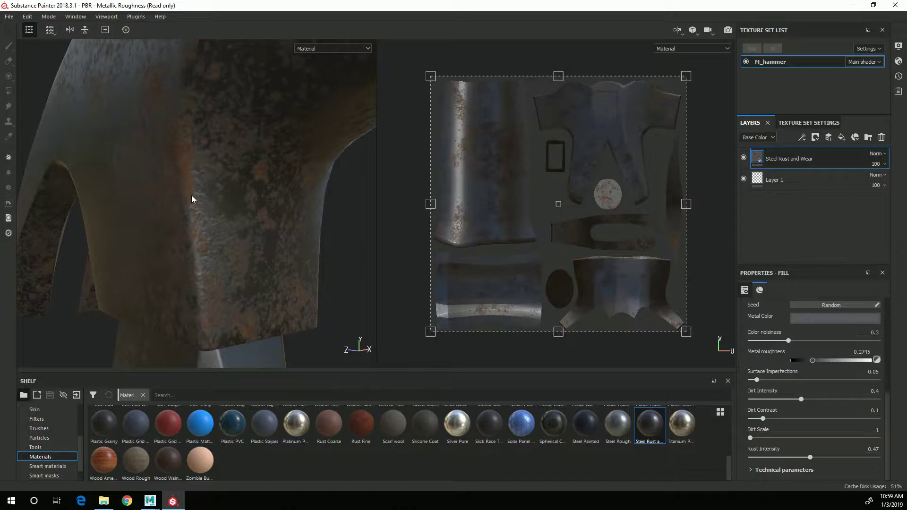
pyautogui.keyDown('alt'); pyautogui.moveTo(289, 328); pyautogui.dragTo(194, 183, button='right'); pyautogui.keyUp('alt')
pyautogui.keyDown('alt'); pyautogui.moveTo(254, 229); pyautogui.dragTo(218, 222, button='right'); pyautogui.keyUp('alt')
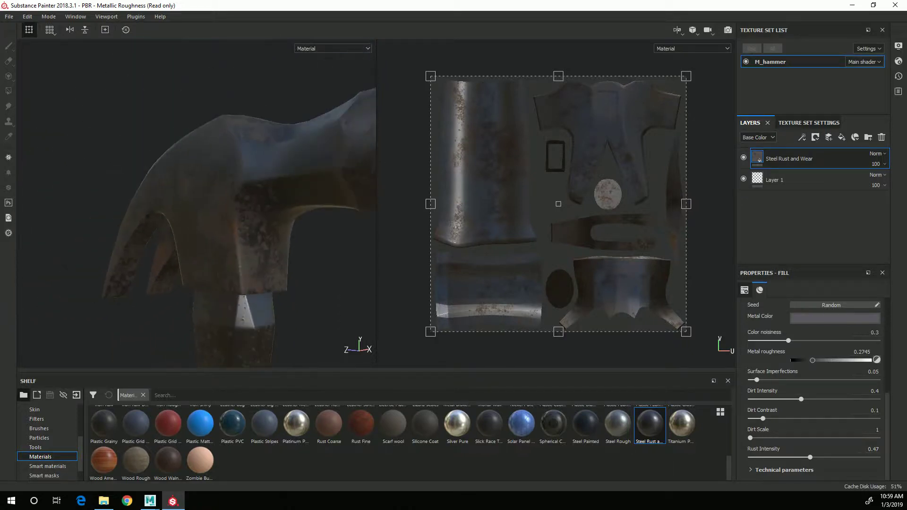
pyautogui.keyDown('alt'); pyautogui.moveTo(219, 221); pyautogui.dragTo(136, 184, button='middle'); pyautogui.keyUp('alt')
pyautogui.keyDown('alt'); pyautogui.moveTo(173, 243); pyautogui.dragTo(203, 289); pyautogui.keyUp('alt')
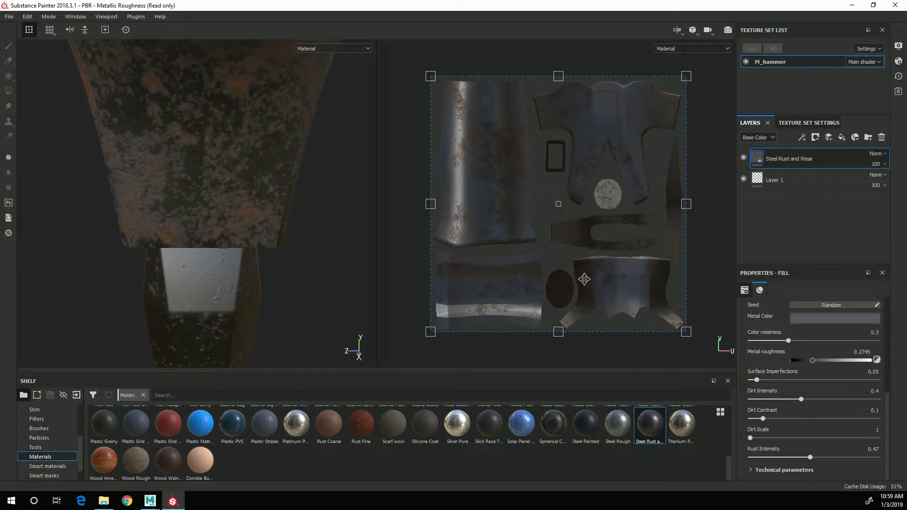
pyautogui.keyDown('alt'); pyautogui.moveTo(309, 218); pyautogui.dragTo(90, 183, button='right'); pyautogui.keyUp('alt')
pyautogui.keyDown('alt'); pyautogui.moveTo(156, 224); pyautogui.dragTo(231, 241); pyautogui.keyUp('alt')
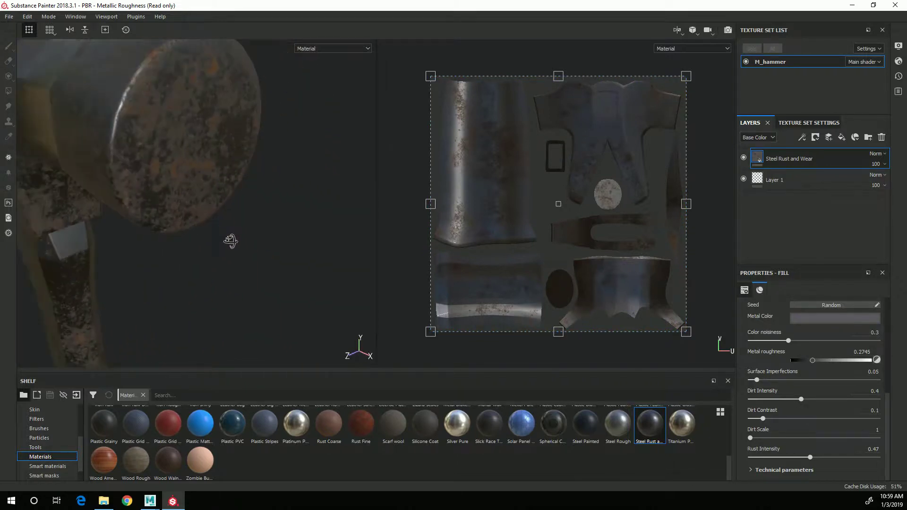
pyautogui.keyDown('alt'); pyautogui.moveTo(231, 241); pyautogui.dragTo(249, 231, button='middle'); pyautogui.keyUp('alt')
pyautogui.keyDown('alt'); pyautogui.moveTo(249, 231); pyautogui.dragTo(140, 274, button='right'); pyautogui.keyUp('alt')
pyautogui.keyDown('alt'); pyautogui.moveTo(140, 273); pyautogui.dragTo(318, 277); pyautogui.keyUp('alt')
pyautogui.keyDown('alt'); pyautogui.moveTo(318, 278); pyautogui.dragTo(338, 314, button='right'); pyautogui.keyUp('alt')
pyautogui.keyDown('alt'); pyautogui.moveTo(319, 295); pyautogui.dragTo(311, 284, button='middle'); pyautogui.keyUp('alt')
pyautogui.keyDown('alt'); pyautogui.moveTo(311, 285); pyautogui.dragTo(258, 270); pyautogui.keyUp('alt')
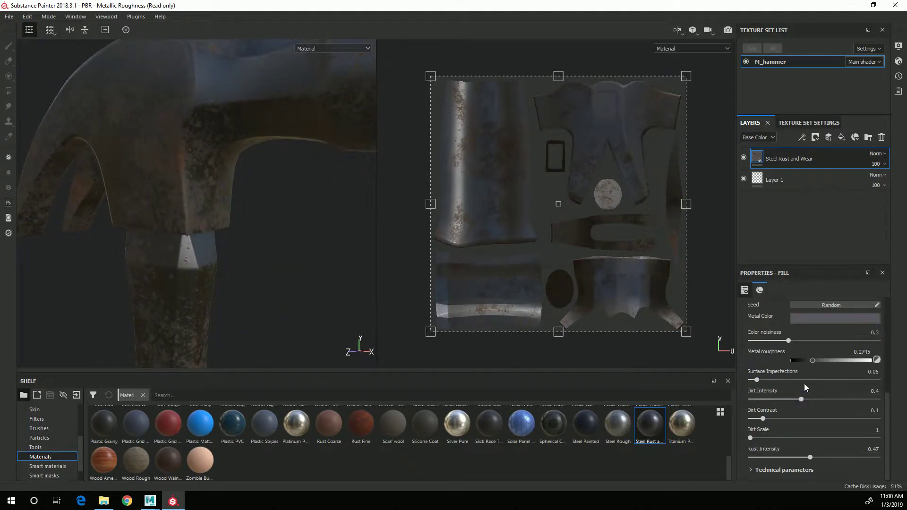
# Change the Steel Rust and Wear fill's projection to Tri-planar projection
pyautogui.scroll(6, 806, 387)
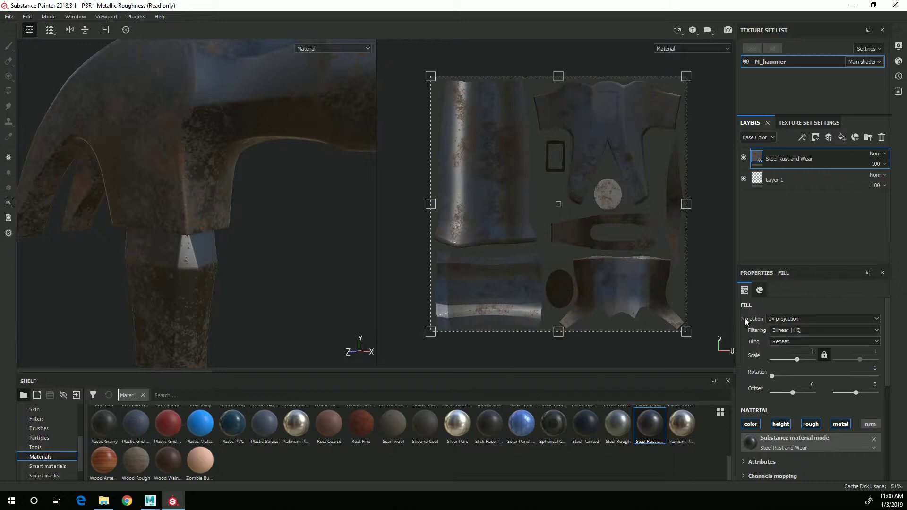
pyautogui.click(877, 319)
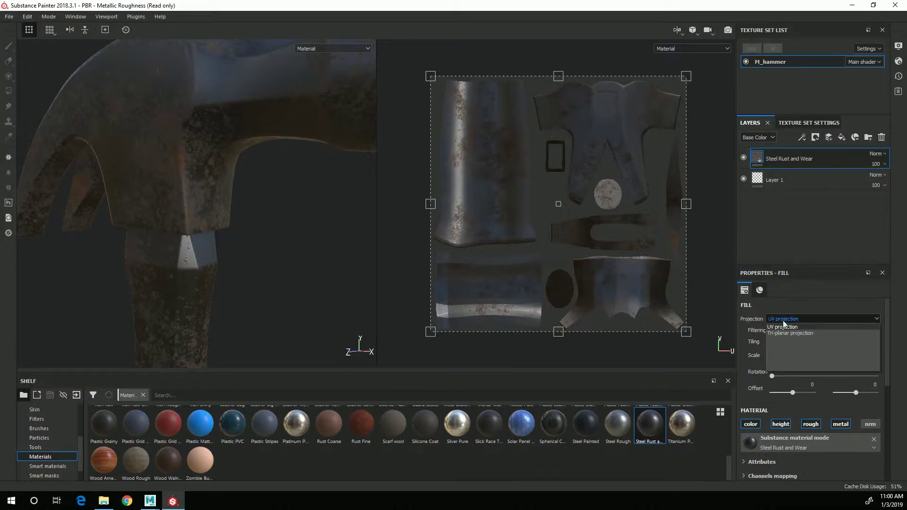
pyautogui.click(812, 333)
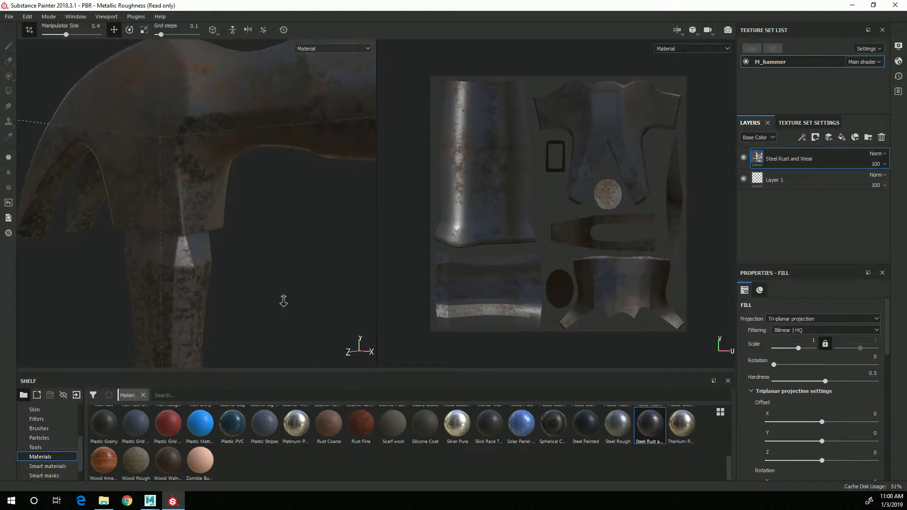
# Examine how the tri-planar rust texture wraps across the edges of the hammer's head and handle
pyautogui.keyDown('alt'); pyautogui.moveTo(283, 301); pyautogui.dragTo(263, 293, button='right'); pyautogui.keyUp('alt')
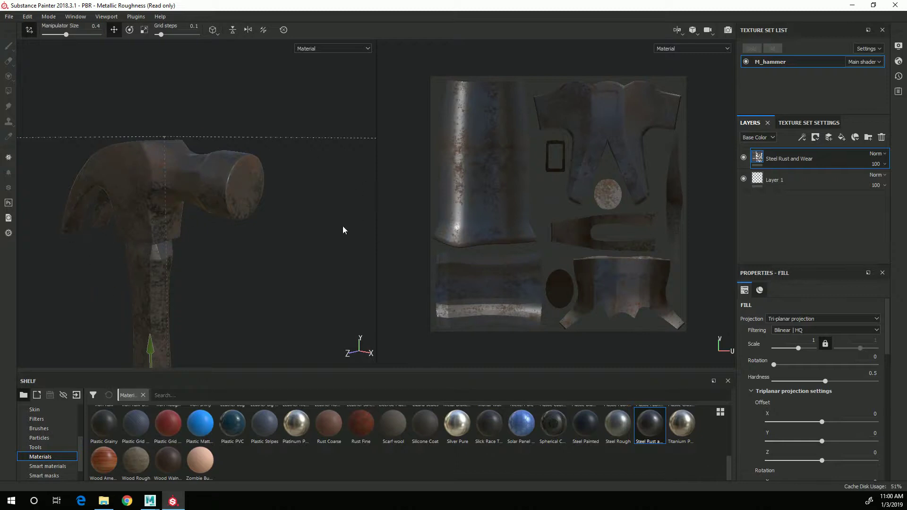
pyautogui.keyDown('alt'); pyautogui.moveTo(324, 293); pyautogui.dragTo(279, 344, button='right'); pyautogui.keyUp('alt')
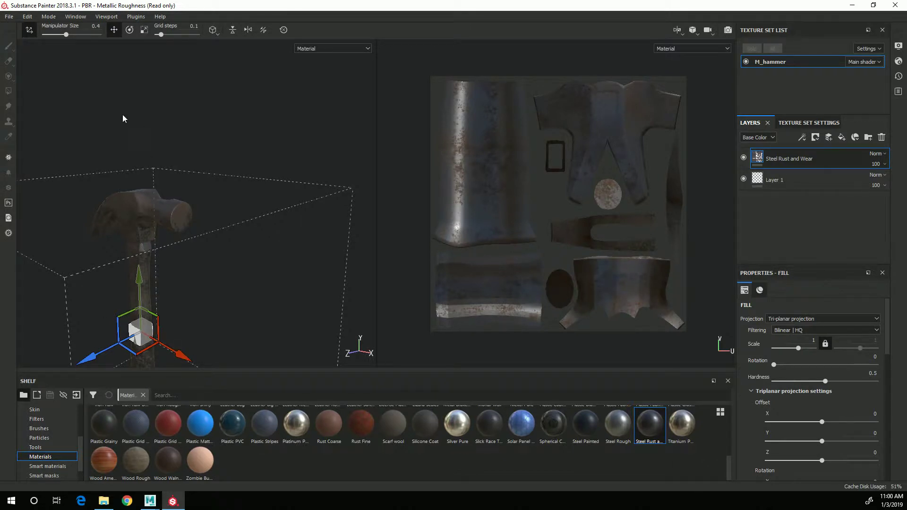
pyautogui.keyDown('alt'); pyautogui.moveTo(146, 152); pyautogui.dragTo(235, 168, button='middle'); pyautogui.keyUp('alt')
pyautogui.keyDown('alt'); pyautogui.moveTo(235, 169); pyautogui.dragTo(326, 212, button='right'); pyautogui.keyUp('alt')
pyautogui.keyDown('alt'); pyautogui.moveTo(326, 213); pyautogui.dragTo(300, 208, button='middle'); pyautogui.keyUp('alt')
pyautogui.keyDown('alt'); pyautogui.moveTo(300, 209); pyautogui.dragTo(271, 269); pyautogui.keyUp('alt')
pyautogui.keyDown('alt'); pyautogui.moveTo(271, 132); pyautogui.dragTo(248, 162); pyautogui.keyUp('alt')
pyautogui.keyDown('alt'); pyautogui.moveTo(249, 162); pyautogui.dragTo(430, 254, button='right'); pyautogui.keyUp('alt')
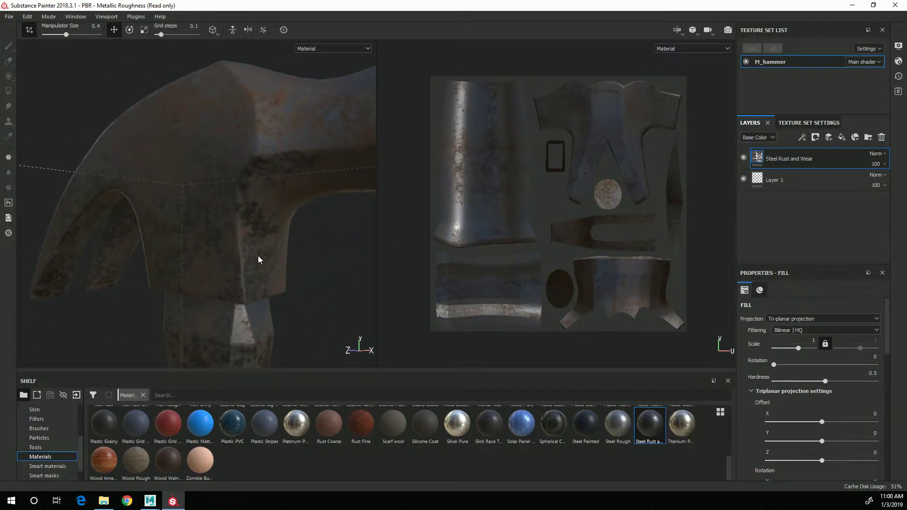
pyautogui.keyDown('alt'); pyautogui.moveTo(290, 262); pyautogui.dragTo(213, 255); pyautogui.keyUp('alt')
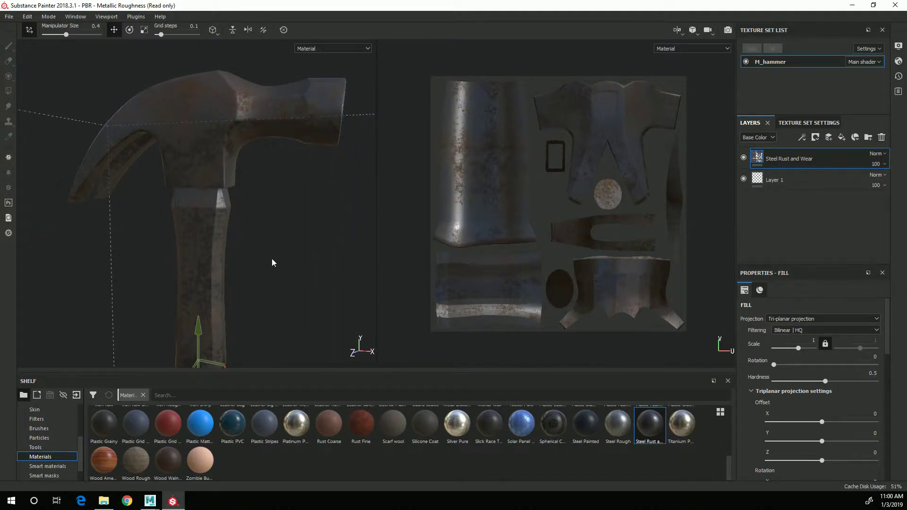
pyautogui.keyDown('alt'); pyautogui.moveTo(272, 263); pyautogui.dragTo(303, 254); pyautogui.keyUp('alt')
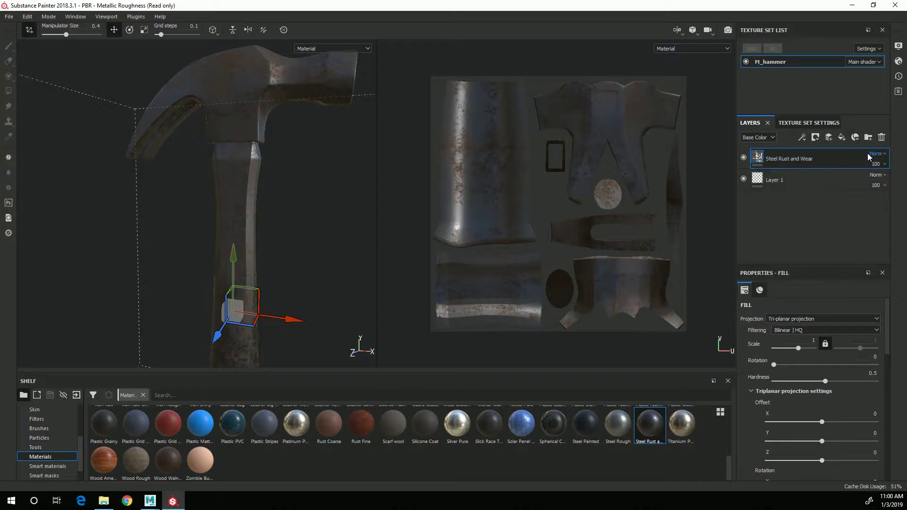
# Create a layer folder named head and move the Steel Rust and Wear layer into it
pyautogui.click(869, 137)
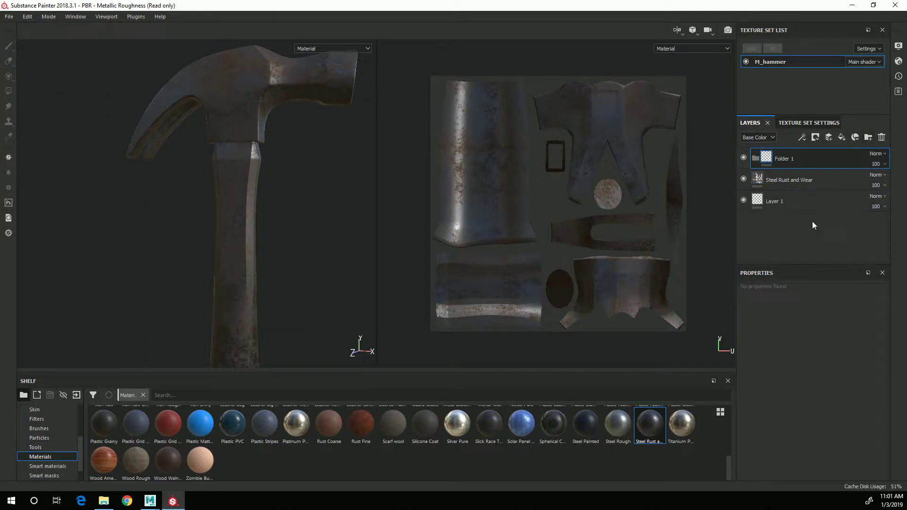
pyautogui.doubleClick(784, 160)
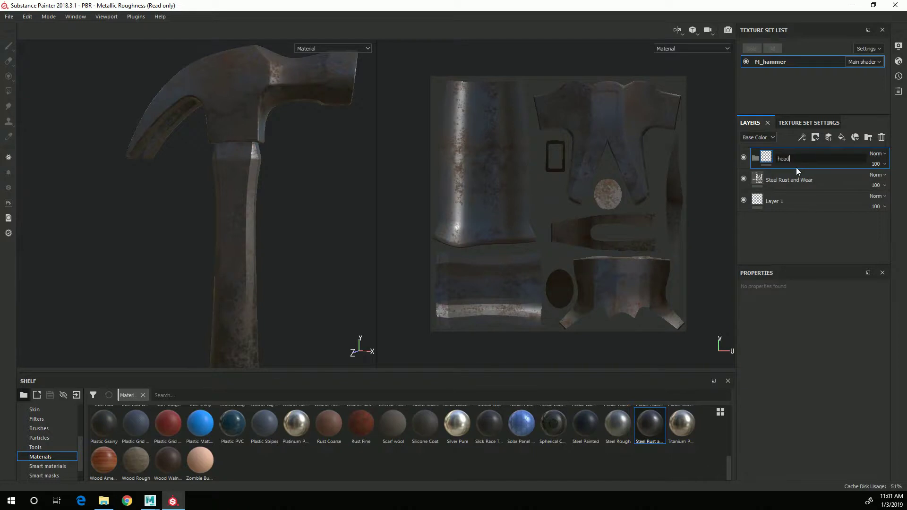
pyautogui.press('Return')
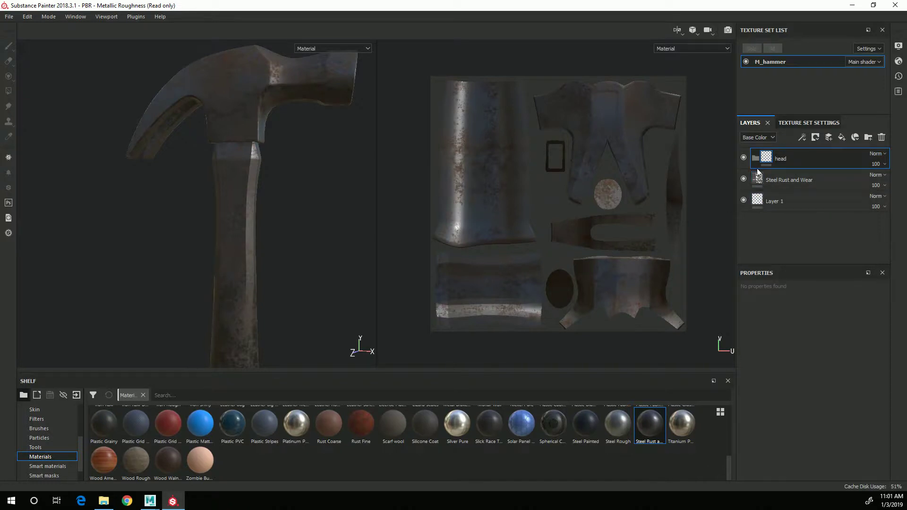
pyautogui.moveTo(758, 177); pyautogui.dragTo(809, 158)
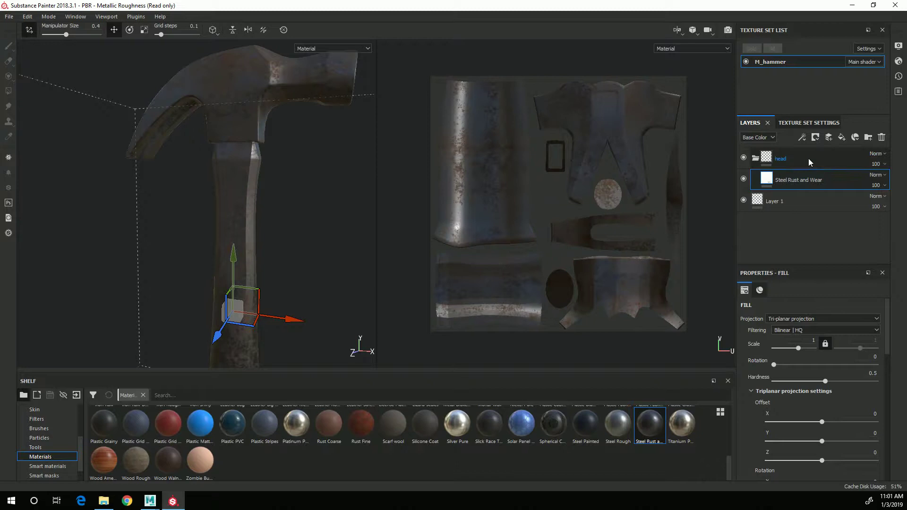
pyautogui.click(755, 159)
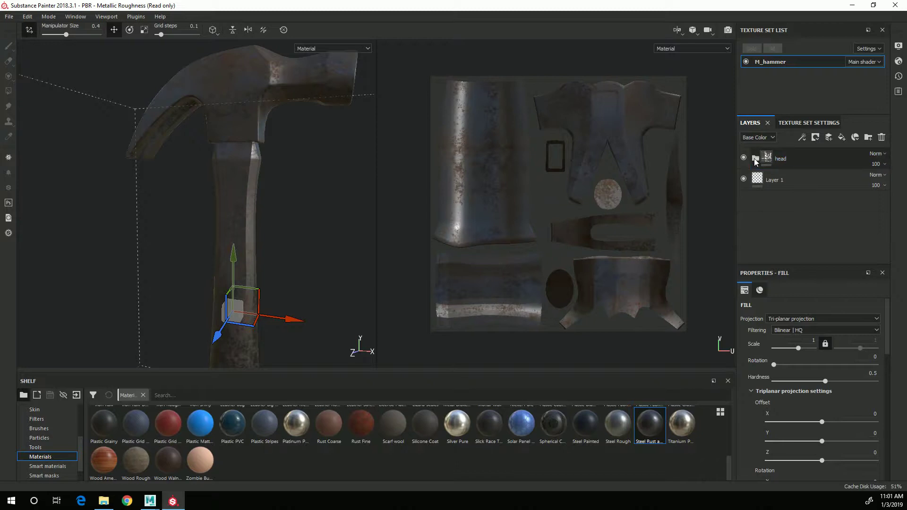
pyautogui.click(756, 159)
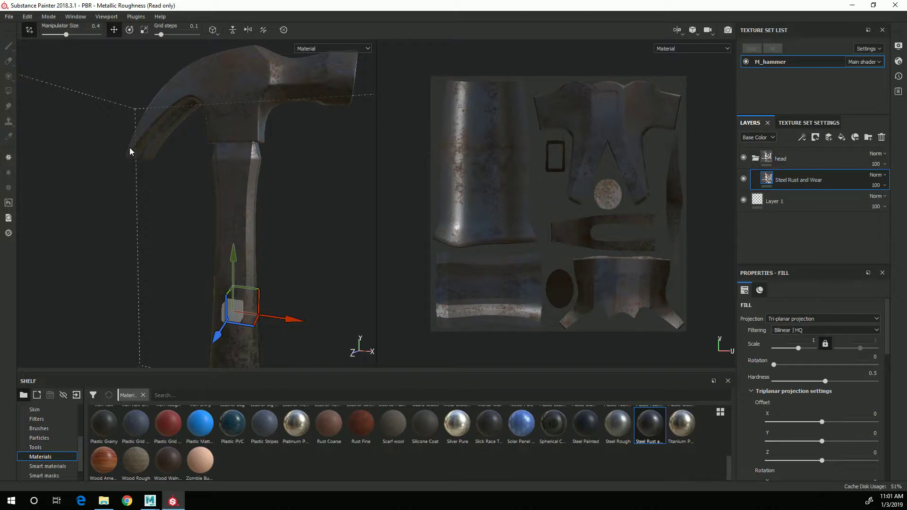
# Add a black mask to the head folder
pyautogui.keyDown('alt'); pyautogui.moveTo(132, 152); pyautogui.dragTo(108, 199, button='middle'); pyautogui.keyUp('alt')
pyautogui.click(258, 122)
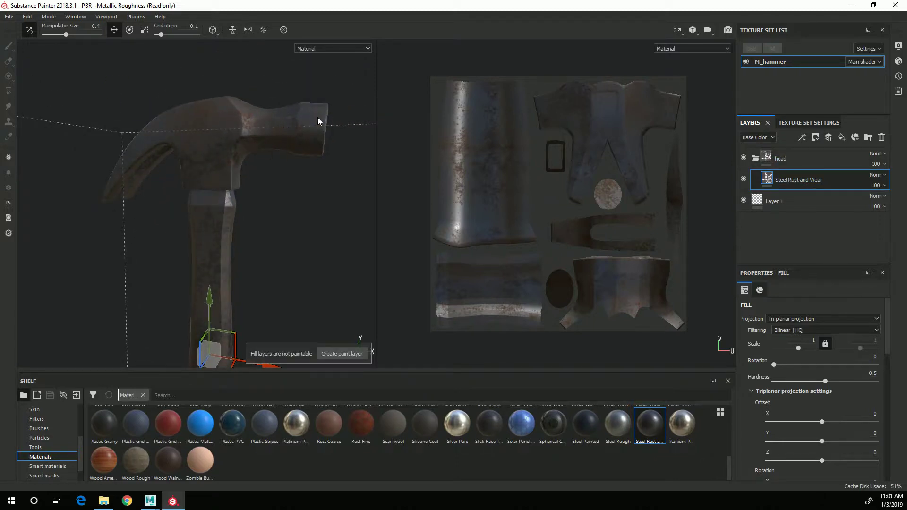
pyautogui.click(784, 160)
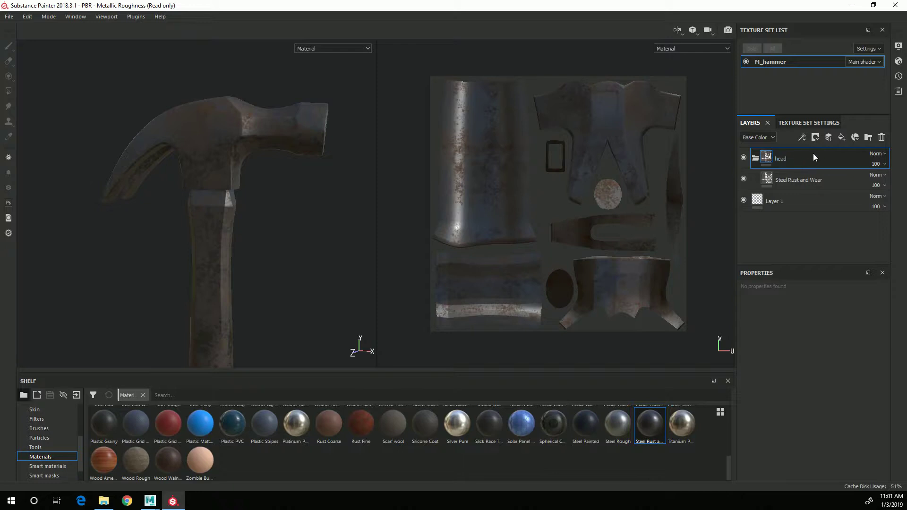
pyautogui.rightClick(784, 158)
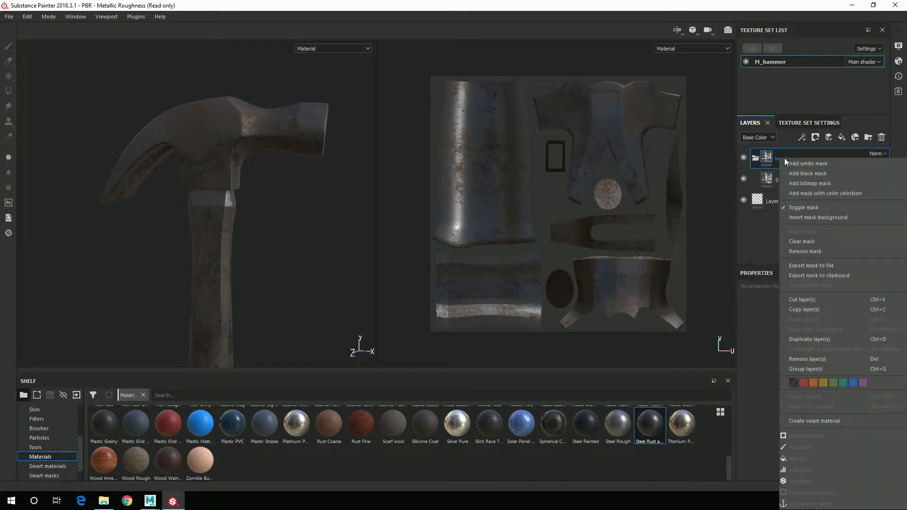
pyautogui.click(830, 174)
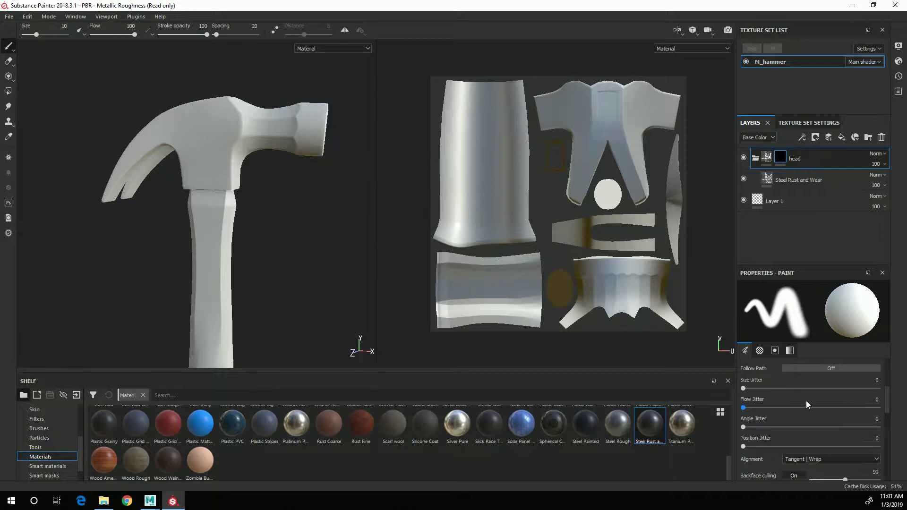
pyautogui.scroll(-10, 819, 397)
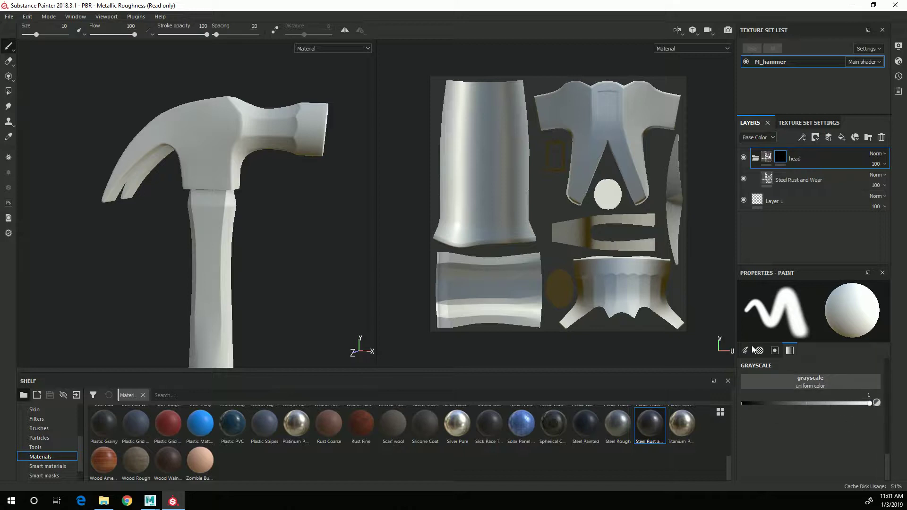
# Reveal the steel on the hammer head's side and neck shells in the mask with Polygon Fill in UV chunk mode
pyautogui.click(8, 91)
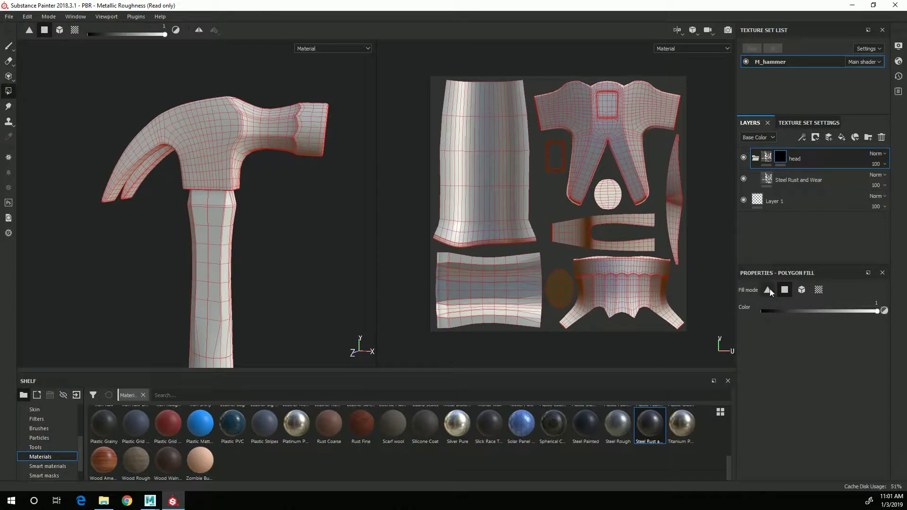
pyautogui.click(820, 290)
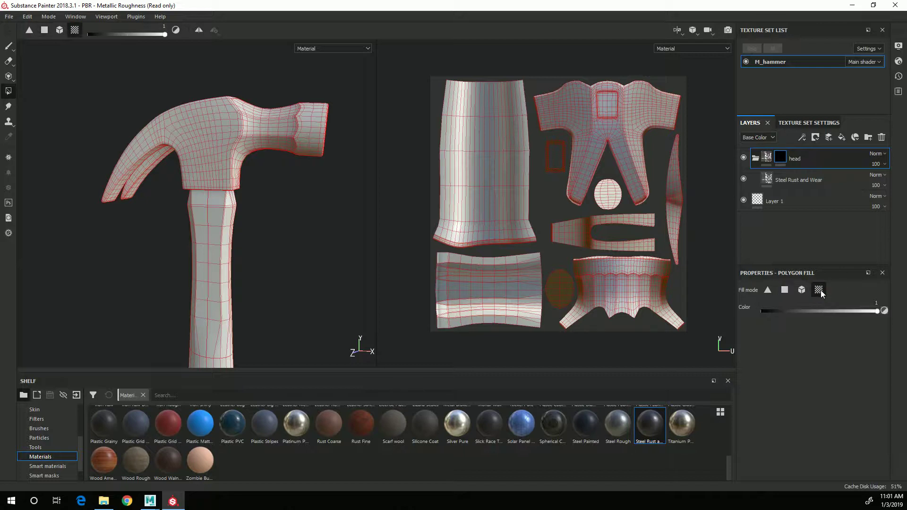
pyautogui.click(208, 143)
pyautogui.scroll(5, 146, 222)
pyautogui.click(331, 172)
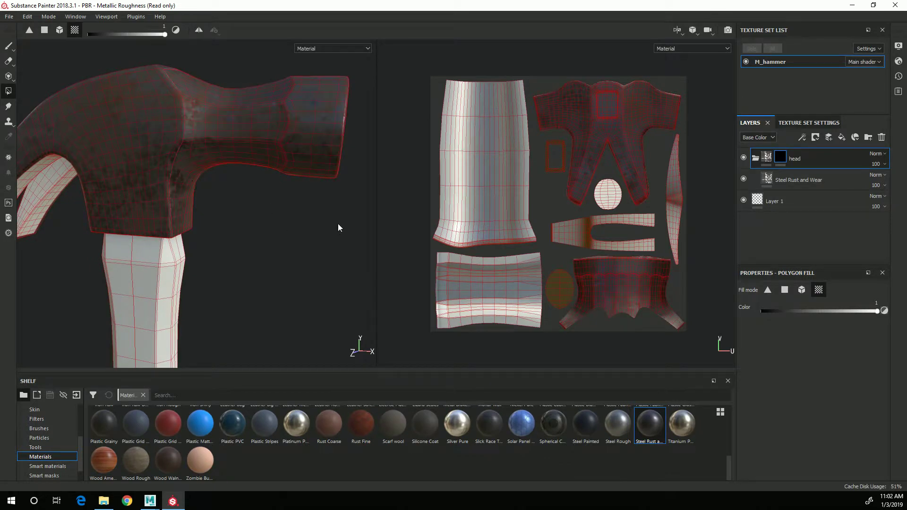
# Fill the striking face, the claws' underside and the remaining outer head shells white in the head mask
pyautogui.keyDown('alt'); pyautogui.moveTo(360, 231); pyautogui.dragTo(265, 234); pyautogui.keyUp('alt')
pyautogui.click(288, 130)
pyautogui.keyDown('alt'); pyautogui.moveTo(180, 241); pyautogui.dragTo(265, 243); pyautogui.keyUp('alt')
pyautogui.keyDown('alt'); pyautogui.moveTo(203, 219); pyautogui.dragTo(355, 191, button='middle'); pyautogui.keyUp('alt')
pyautogui.click(188, 131)
pyautogui.moveTo(189, 131)
pyautogui.keyDown('alt'); pyautogui.mouseDown()
pyautogui.moveTo(170, 210)
pyautogui.moveTo(187, 124)
pyautogui.mouseUp(); pyautogui.keyUp('alt')
pyautogui.click(186, 127)
pyautogui.moveTo(158, 208)
pyautogui.keyDown('alt'); pyautogui.mouseDown()
pyautogui.moveTo(243, 267)
pyautogui.moveTo(172, 237)
pyautogui.moveTo(75, 249)
pyautogui.moveTo(176, 144)
pyautogui.moveTo(206, 230)
pyautogui.moveTo(148, 194)
pyautogui.mouseUp(); pyautogui.keyUp('alt')
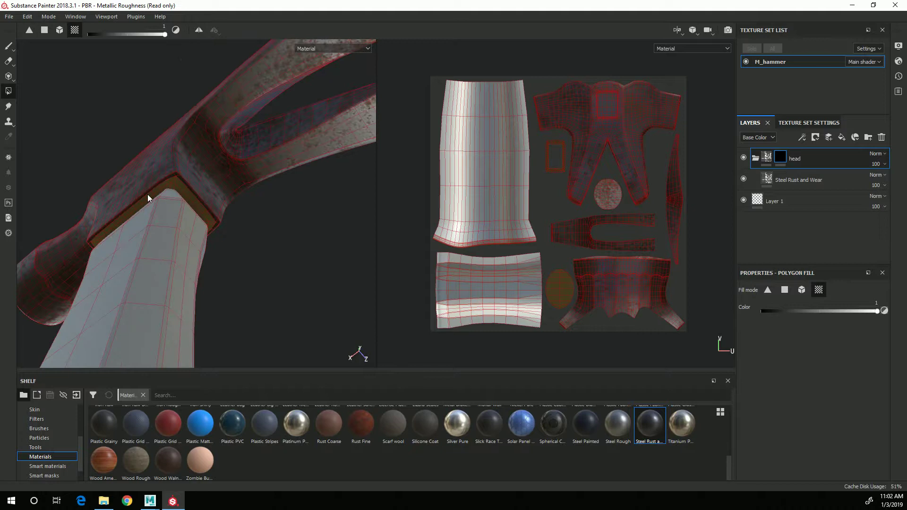
# Fill the rectangular rim under the head, around the top of the handle, in the head mask
pyautogui.keyDown('alt'); pyautogui.moveTo(147, 194); pyautogui.dragTo(194, 315, button='right'); pyautogui.keyUp('alt')
pyautogui.click(214, 144)
pyautogui.keyDown('alt'); pyautogui.moveTo(213, 144); pyautogui.dragTo(28, 176); pyautogui.keyUp('alt')
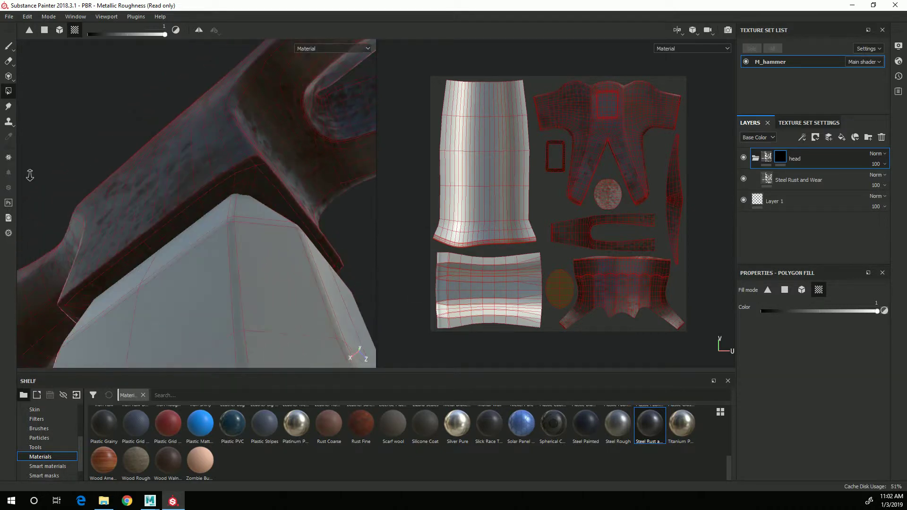
pyautogui.keyDown('alt'); pyautogui.moveTo(28, 177); pyautogui.dragTo(143, 165, button='right'); pyautogui.keyUp('alt')
pyautogui.keyDown('alt'); pyautogui.moveTo(143, 165); pyautogui.dragTo(302, 189); pyautogui.keyUp('alt')
pyautogui.keyDown('alt'); pyautogui.moveTo(303, 189); pyautogui.dragTo(288, 282, button='right'); pyautogui.keyUp('alt')
pyautogui.keyDown('alt'); pyautogui.moveTo(288, 281); pyautogui.dragTo(246, 142); pyautogui.keyUp('alt')
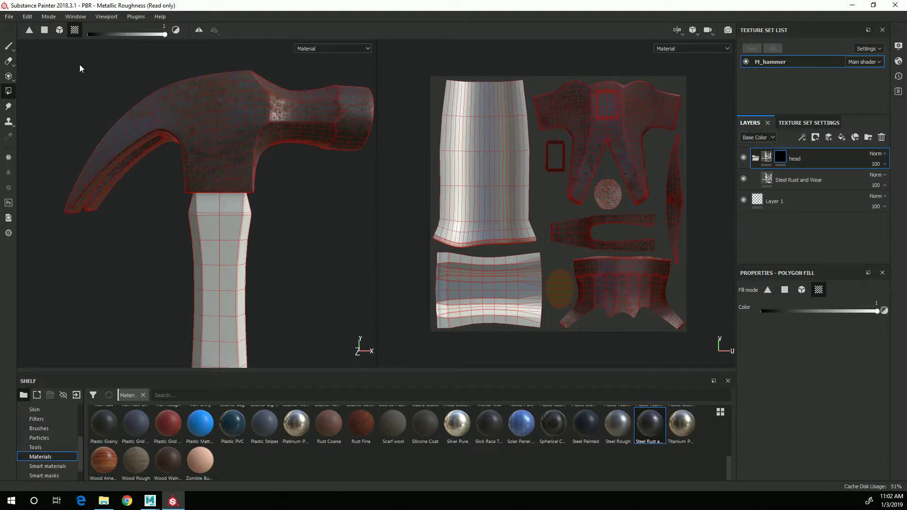
# Collapse the head folder and create a new layer folder named handle directly above Layer 1
pyautogui.click(8, 46)
pyautogui.keyDown('alt'); pyautogui.moveTo(277, 317); pyautogui.dragTo(271, 257, button='middle'); pyautogui.keyUp('alt')
pyautogui.keyDown('alt'); pyautogui.moveTo(271, 257); pyautogui.dragTo(103, 251, button='right'); pyautogui.keyUp('alt')
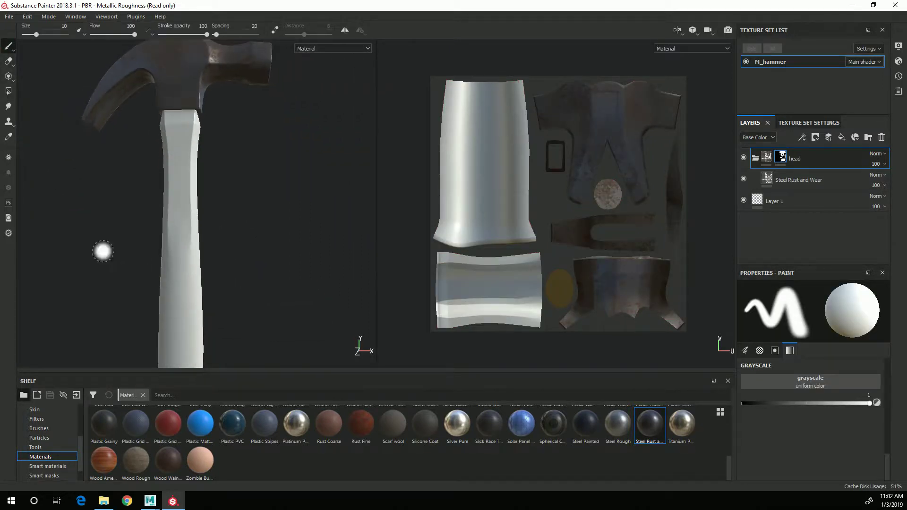
pyautogui.keyDown('alt'); pyautogui.moveTo(227, 288); pyautogui.dragTo(244, 260, button='middle'); pyautogui.keyUp('alt')
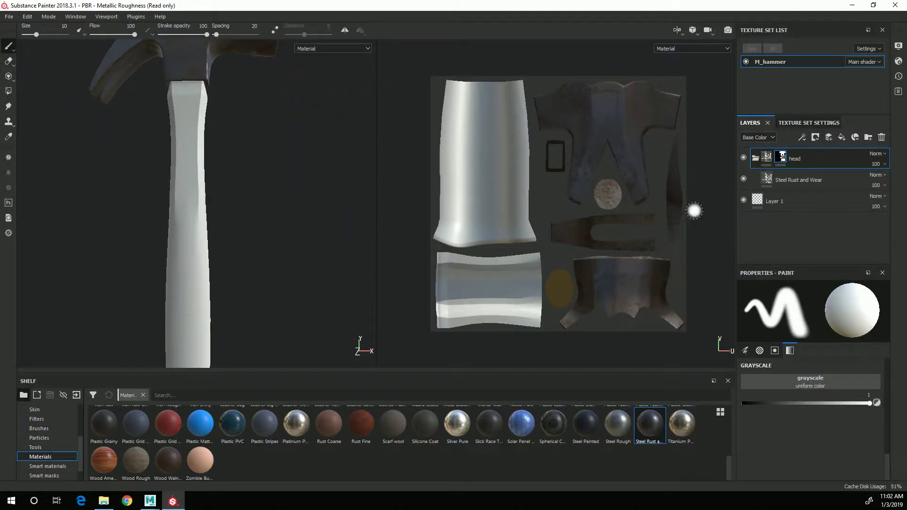
pyautogui.click(755, 159)
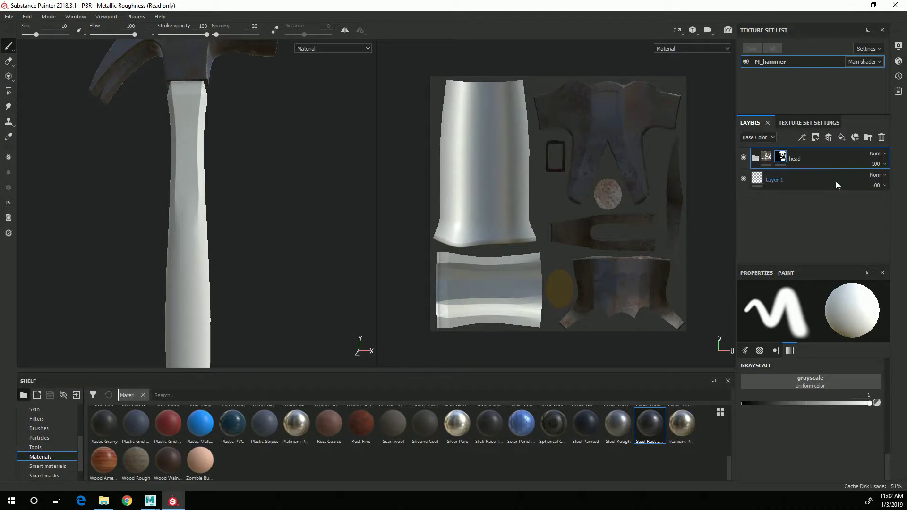
pyautogui.click(803, 180)
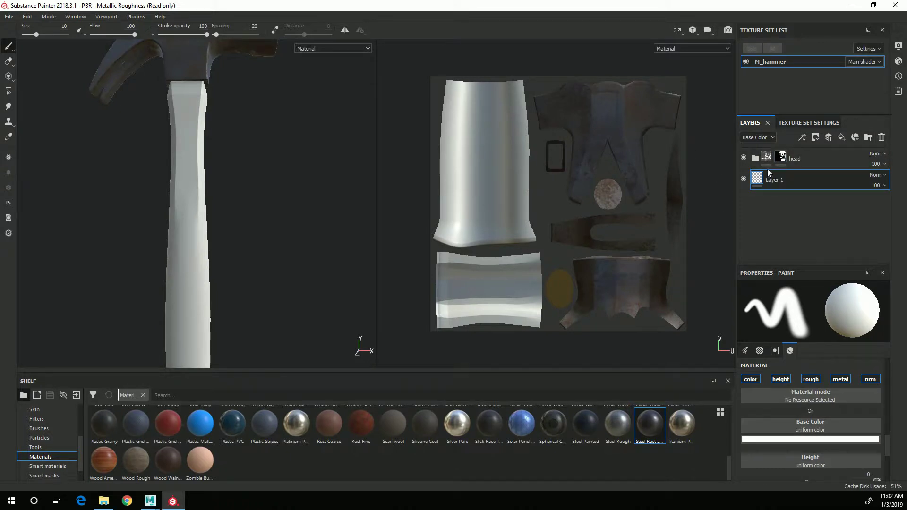
pyautogui.click(868, 137)
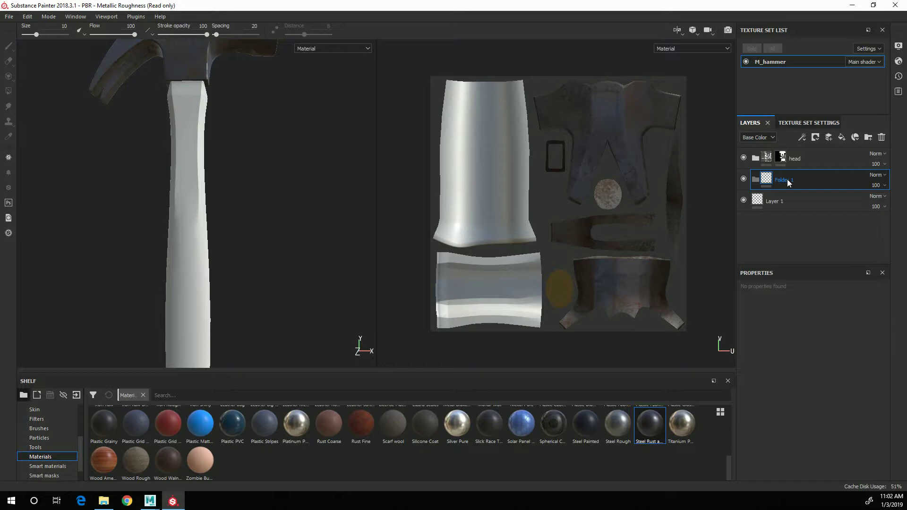
pyautogui.doubleClick(787, 180)
pyautogui.write('handle')
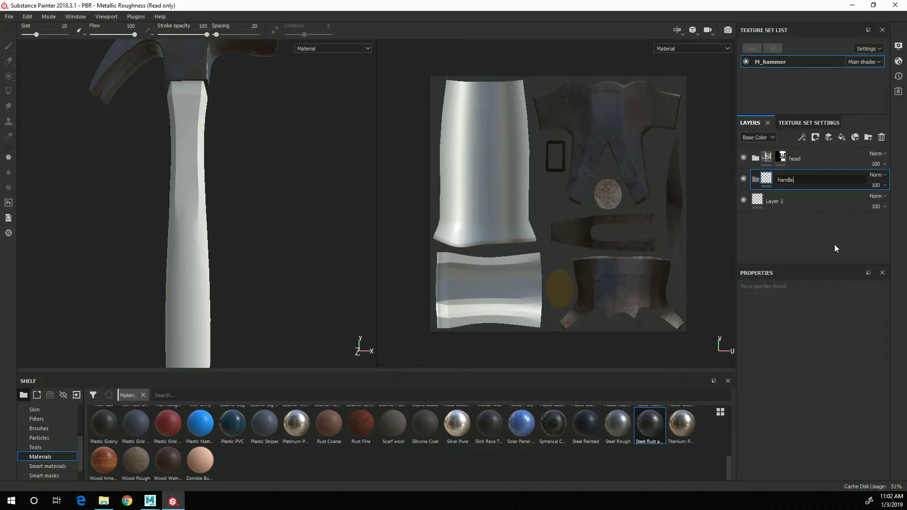
pyautogui.press('Return')
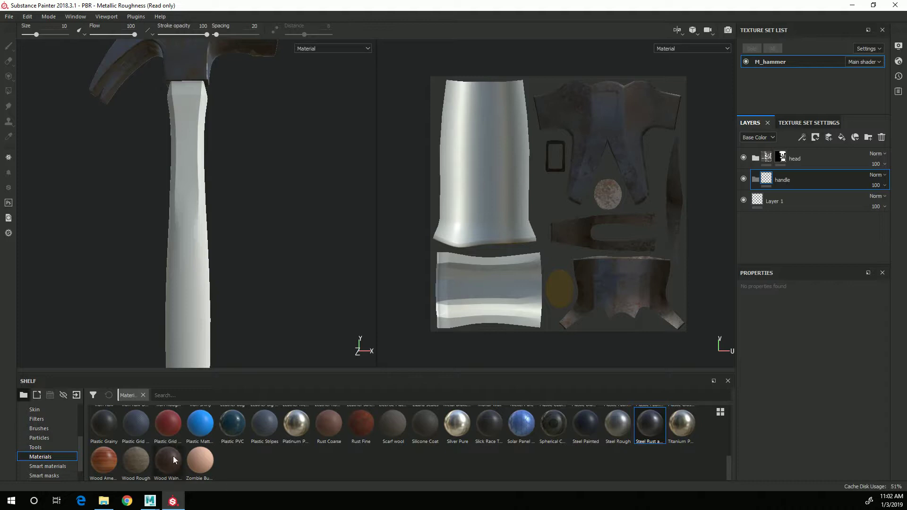
# Add the Plastic Matte Pure material to the handle folder and set its base color to muted yellow, R 0.530, G 0.420, B 0.084
pyautogui.moveTo(728, 466); pyautogui.dragTo(729, 463)
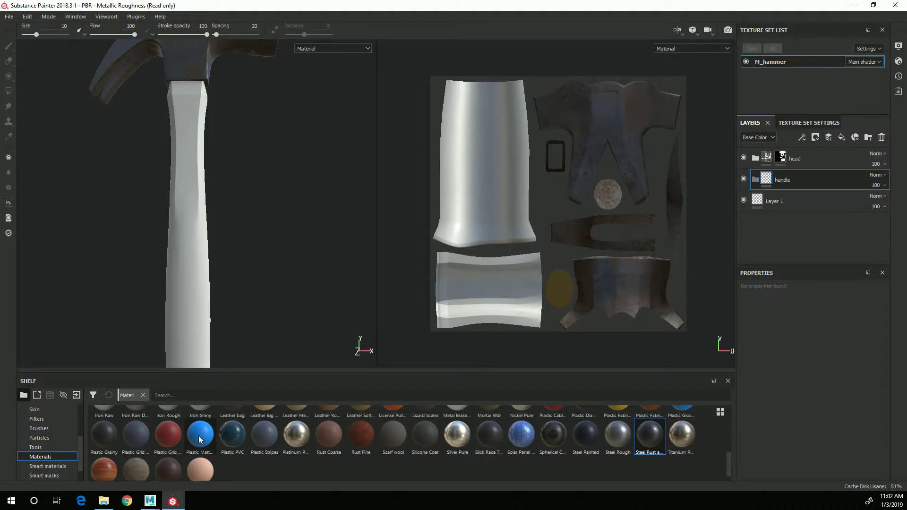
pyautogui.moveTo(198, 436); pyautogui.dragTo(790, 183)
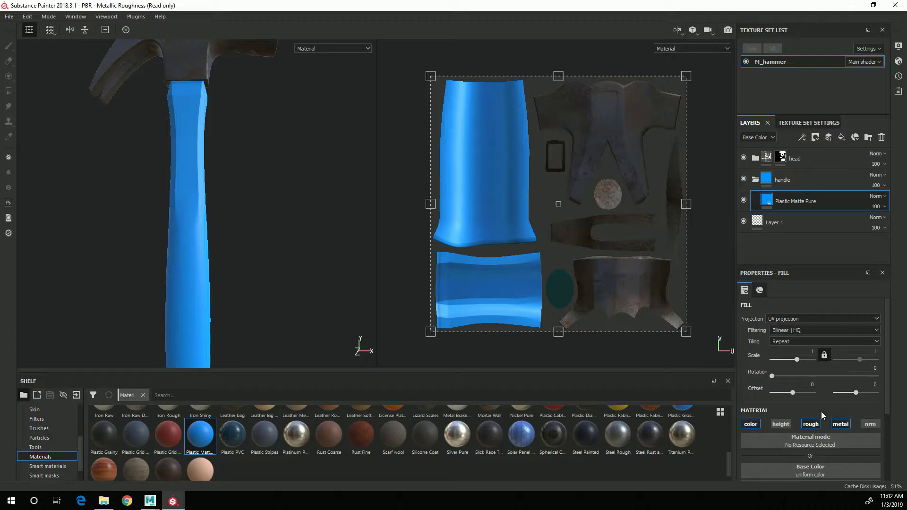
pyautogui.scroll(-5, 823, 414)
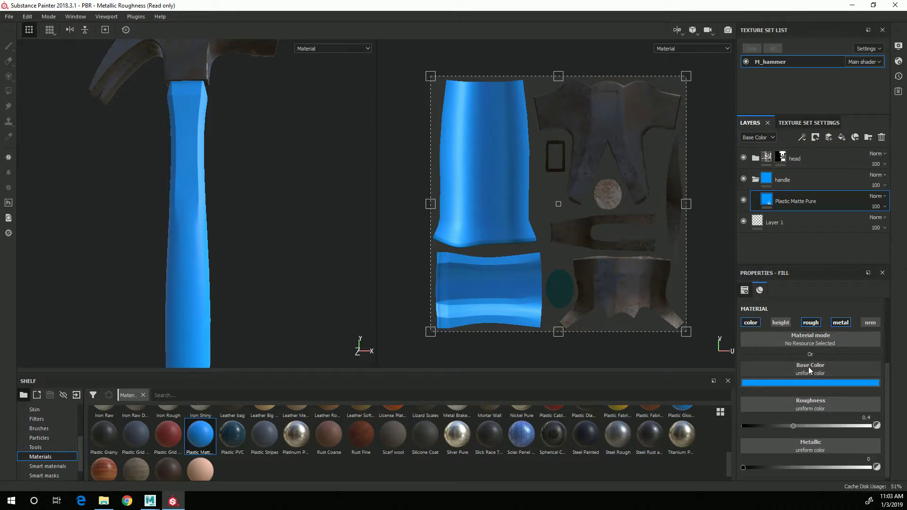
pyautogui.click(811, 383)
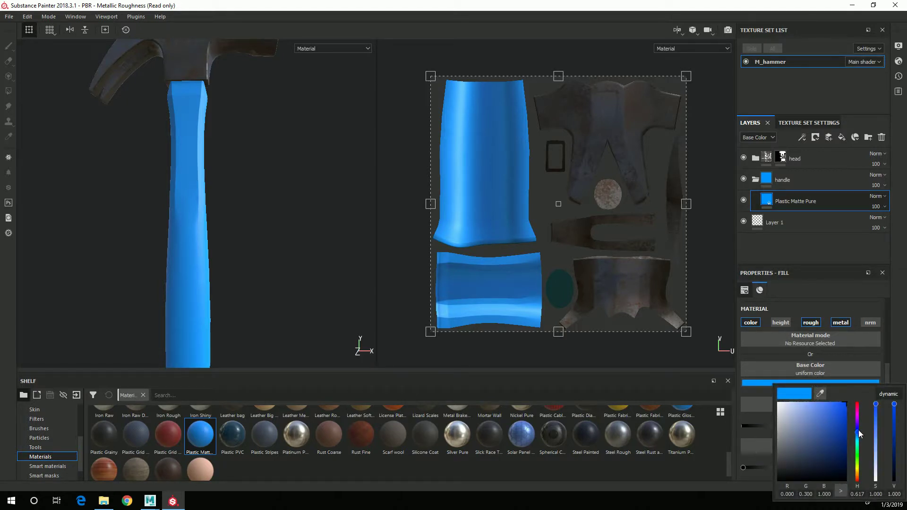
pyautogui.click(756, 384)
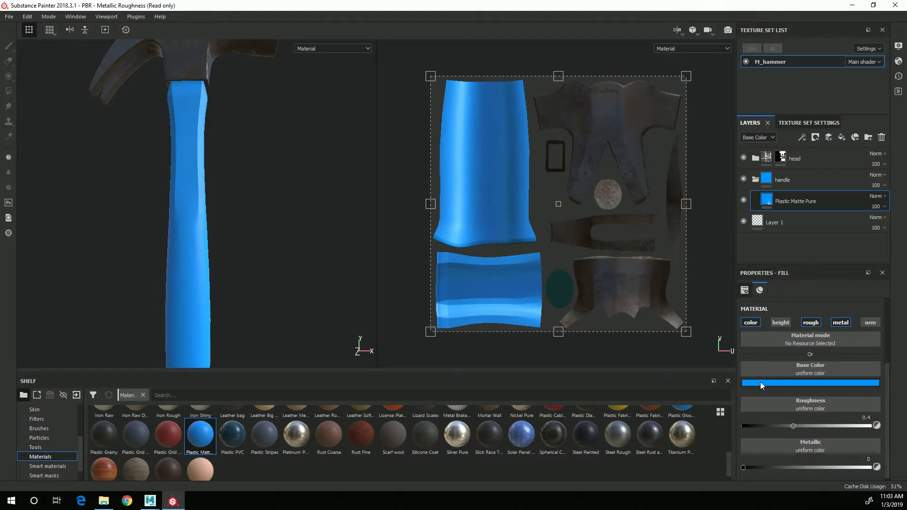
pyautogui.click(761, 382)
pyautogui.moveTo(844, 430); pyautogui.dragTo(849, 468)
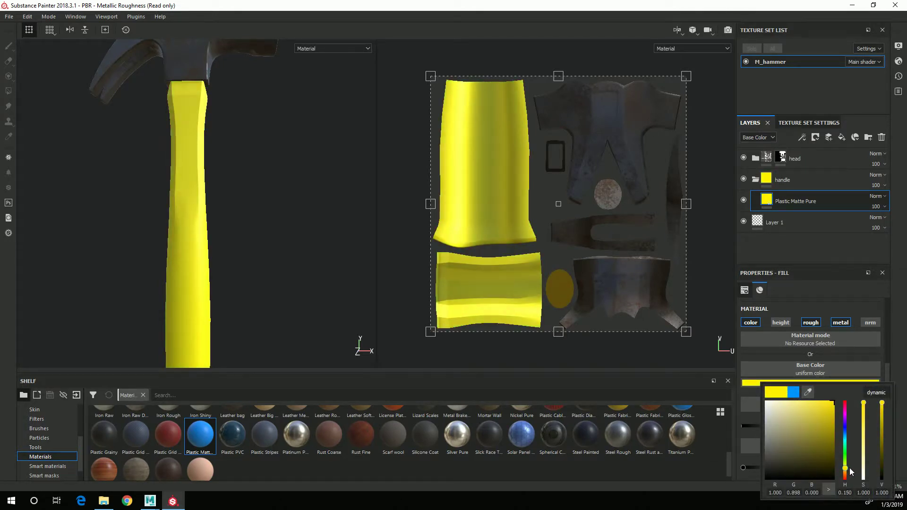
pyautogui.click(809, 411)
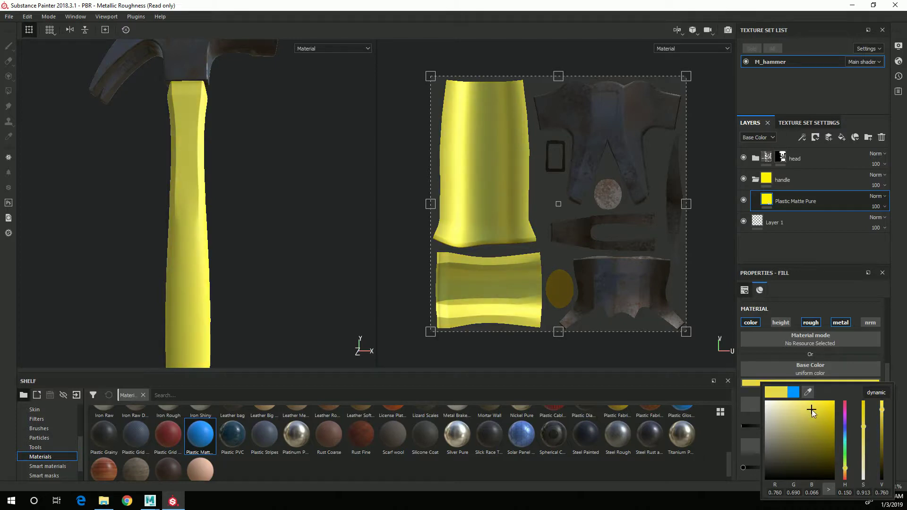
pyautogui.moveTo(849, 470); pyautogui.dragTo(845, 469)
pyautogui.moveTo(805, 409); pyautogui.dragTo(804, 420)
pyautogui.moveTo(846, 472); pyautogui.dragTo(845, 471)
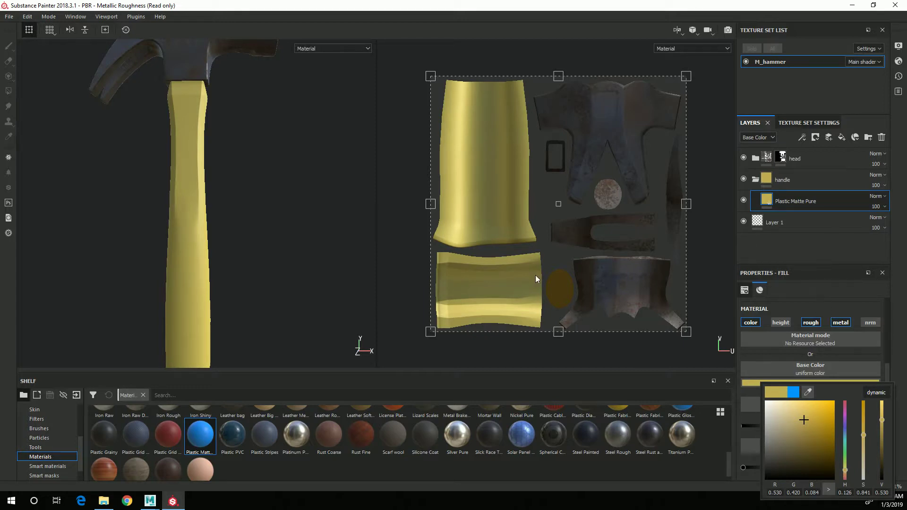
# Add a black mask to the handle folder
pyautogui.moveTo(255, 235)
pyautogui.keyDown('alt'); pyautogui.mouseDown()
pyautogui.moveTo(226, 258)
pyautogui.moveTo(233, 237)
pyautogui.moveTo(253, 235)
pyautogui.mouseUp(); pyautogui.keyUp('alt')
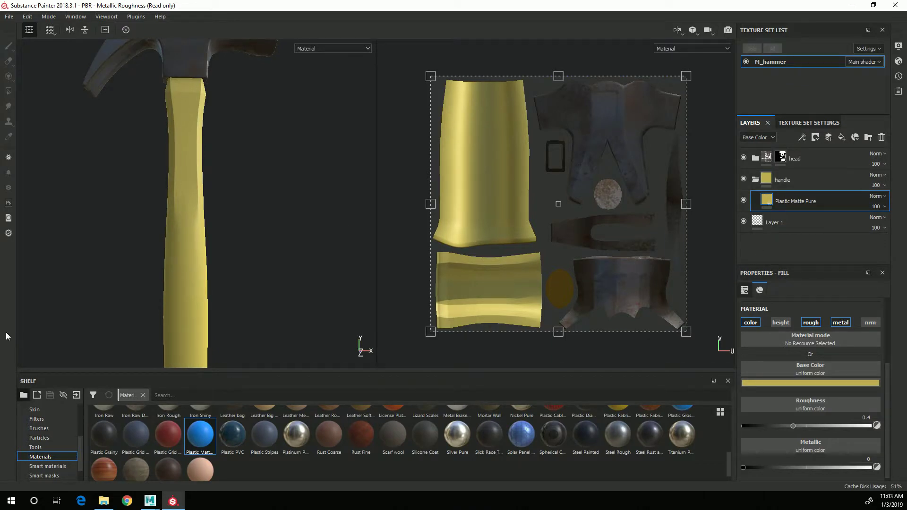
pyautogui.keyDown('alt'); pyautogui.moveTo(196, 318); pyautogui.dragTo(175, 97); pyautogui.keyUp('alt')
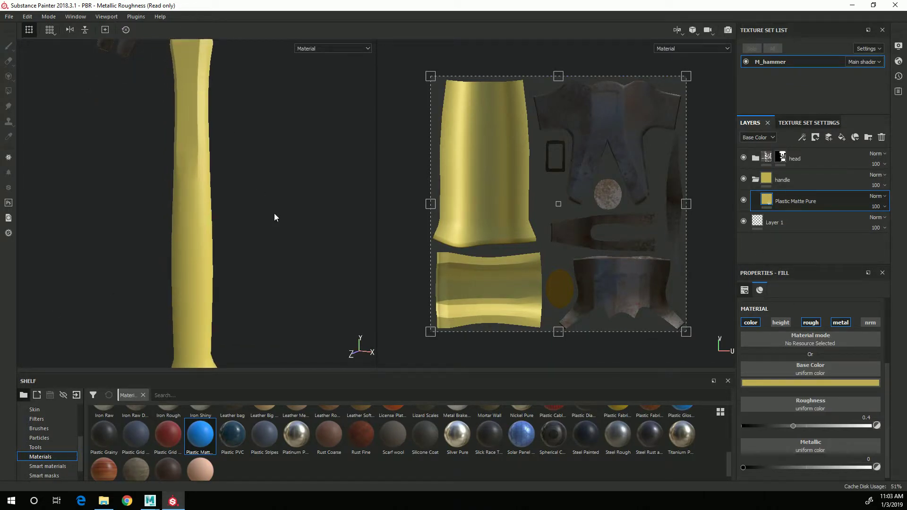
pyautogui.keyDown('alt'); pyautogui.moveTo(274, 213); pyautogui.dragTo(160, 128, button='right'); pyautogui.keyUp('alt')
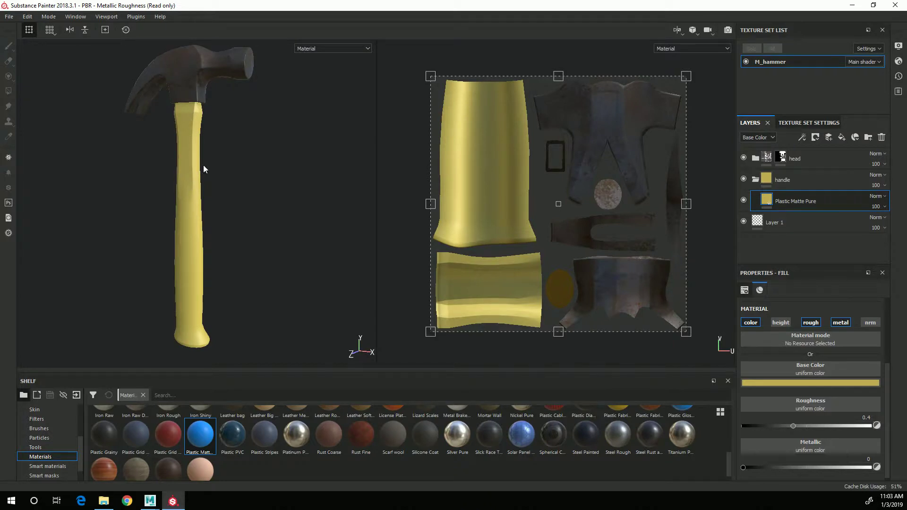
pyautogui.keyDown('alt'); pyautogui.moveTo(135, 186); pyautogui.dragTo(217, 237, button='right'); pyautogui.keyUp('alt')
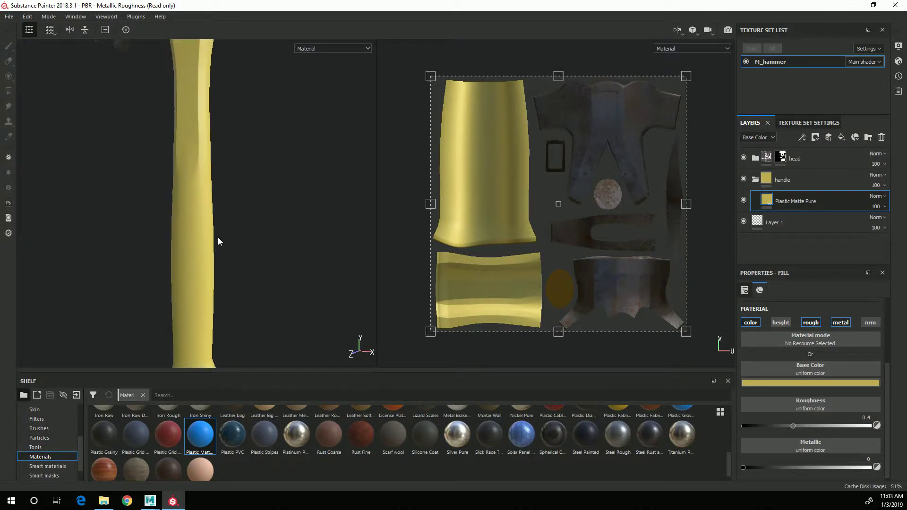
pyautogui.click(792, 180)
pyautogui.rightClick(786, 180)
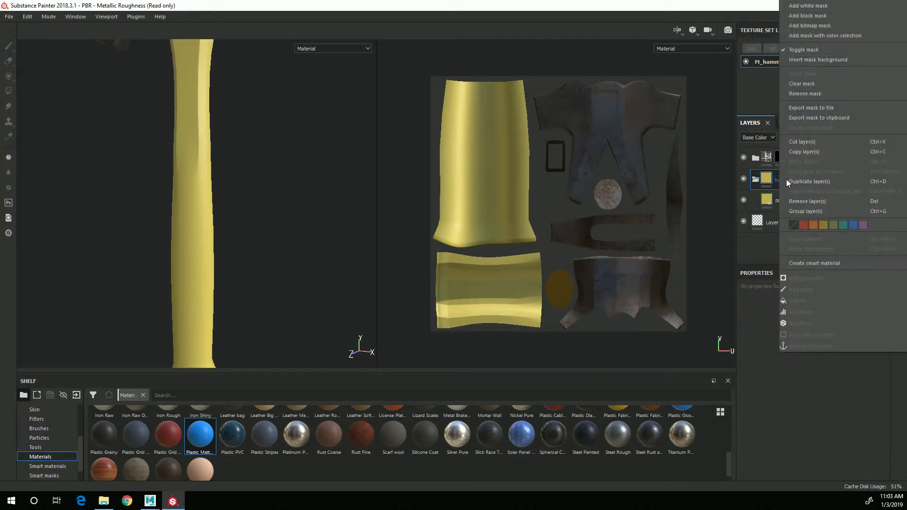
pyautogui.click(819, 6)
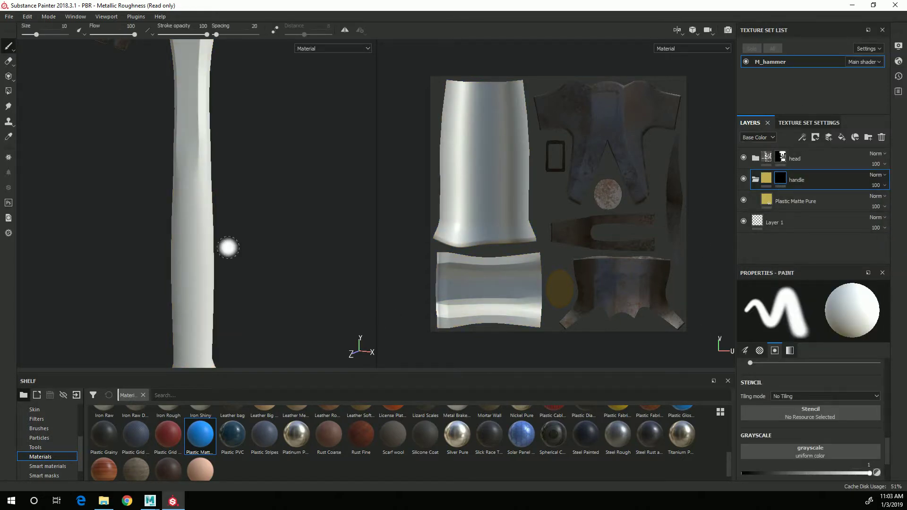
# Reveal the yellow plastic on the handle's upper section in the mask with Polygon Fill in UV chunk mode
pyautogui.click(8, 91)
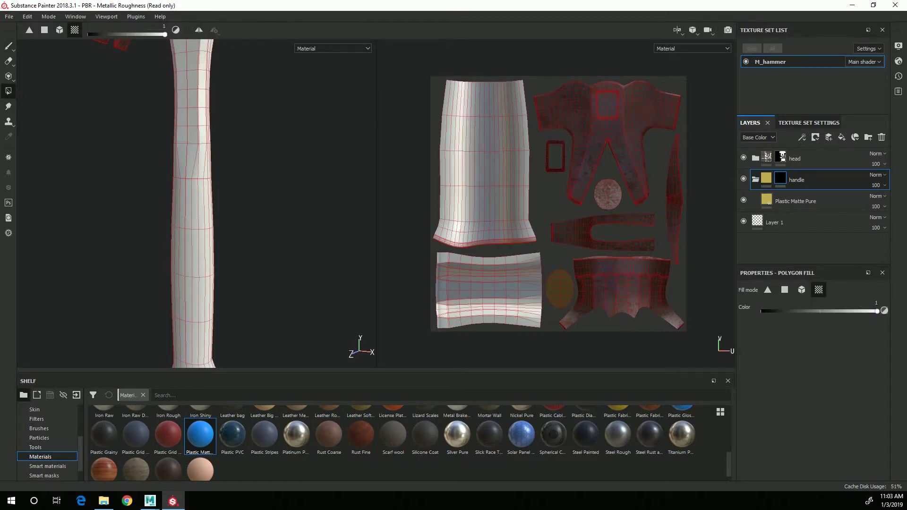
pyautogui.click(192, 125)
pyautogui.keyDown('alt'); pyautogui.moveTo(271, 188); pyautogui.dragTo(278, 280, button='middle'); pyautogui.keyUp('alt')
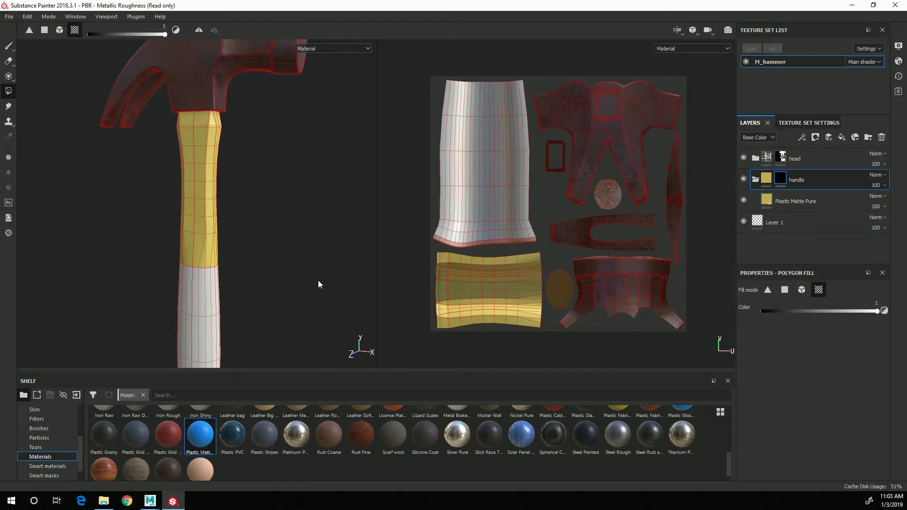
pyautogui.keyDown('alt'); pyautogui.moveTo(319, 280); pyautogui.dragTo(201, 56); pyautogui.keyUp('alt')
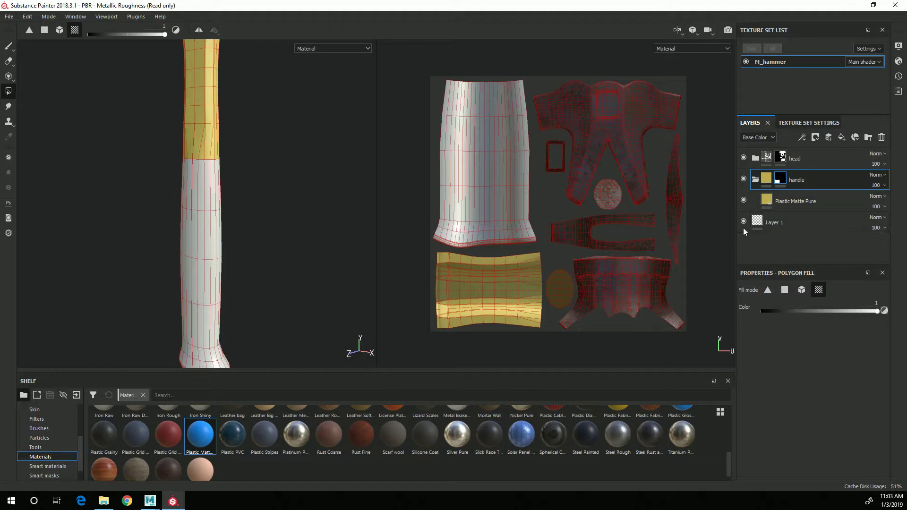
# Collapse the handle folder and create a new layer folder named grip directly above Layer 1
pyautogui.click(799, 223)
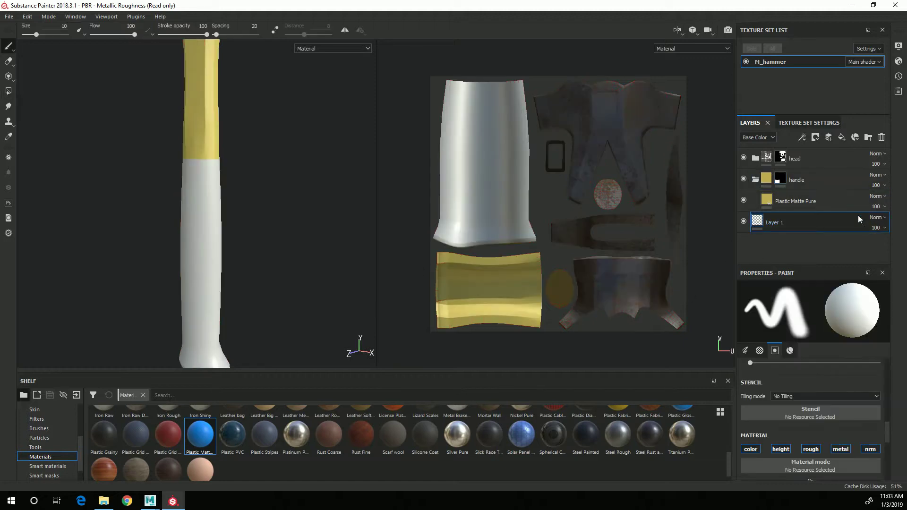
pyautogui.click(756, 179)
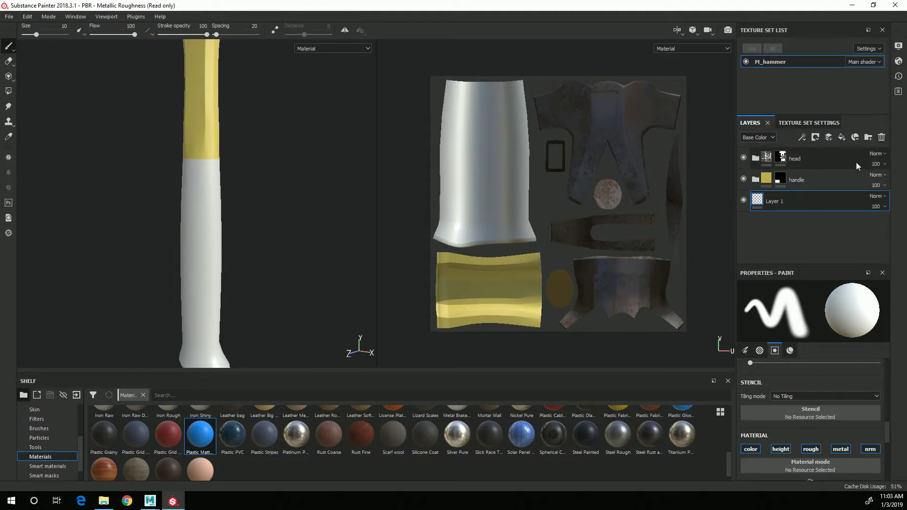
pyautogui.click(868, 137)
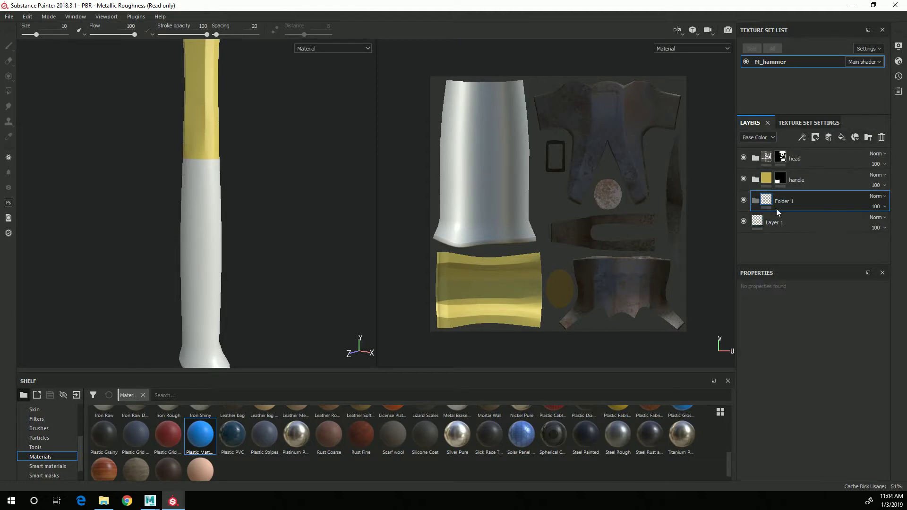
pyautogui.doubleClick(788, 202)
pyautogui.press('Return')
# Add the Plastic Grainy material to the grip folder
pyautogui.moveTo(106, 433); pyautogui.dragTo(787, 210)
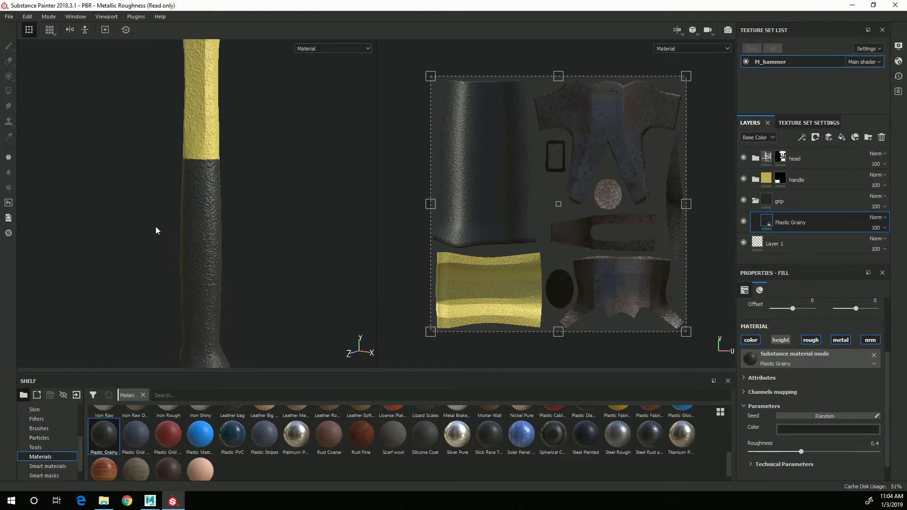
pyautogui.keyDown('alt'); pyautogui.moveTo(156, 228); pyautogui.dragTo(420, 289, button='right'); pyautogui.keyUp('alt')
pyautogui.keyDown('alt'); pyautogui.moveTo(174, 307); pyautogui.dragTo(175, 264, button='middle'); pyautogui.keyUp('alt')
pyautogui.moveTo(176, 264)
pyautogui.keyDown('alt'); pyautogui.mouseDown()
pyautogui.moveTo(204, 271)
pyautogui.moveTo(189, 255)
pyautogui.mouseUp(); pyautogui.keyUp('alt')
pyautogui.keyDown('alt'); pyautogui.moveTo(322, 299); pyautogui.dragTo(231, 311); pyautogui.keyUp('alt')
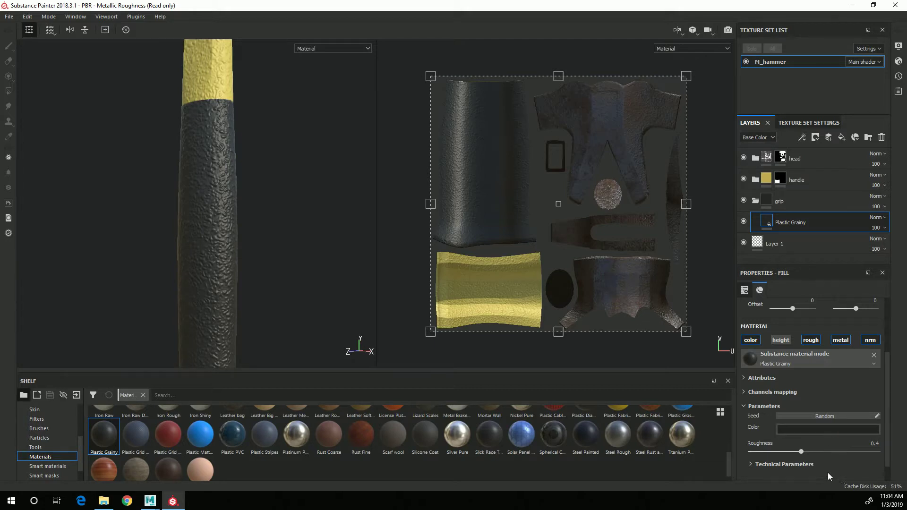
# Set the Plastic Grainy layer's Normal Intensity to 0.06 in its technical parameters
pyautogui.scroll(-1, 821, 430)
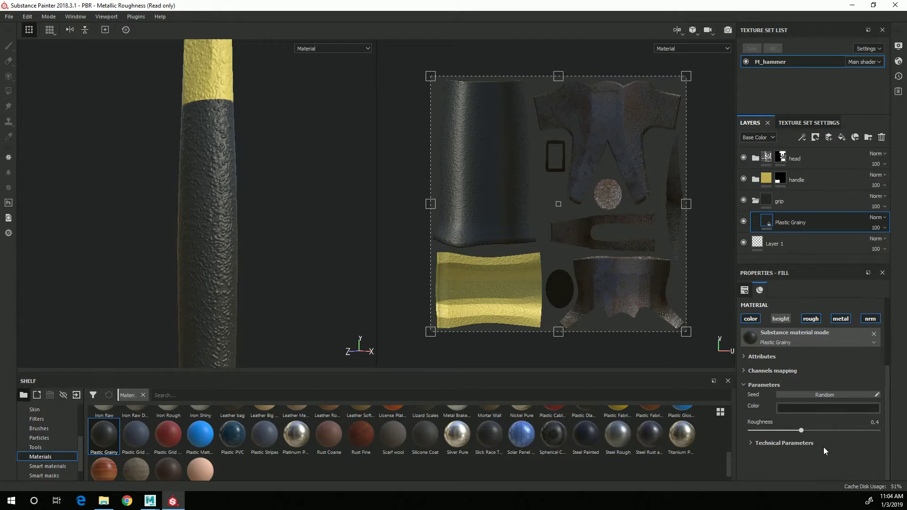
pyautogui.scroll(3, 827, 450)
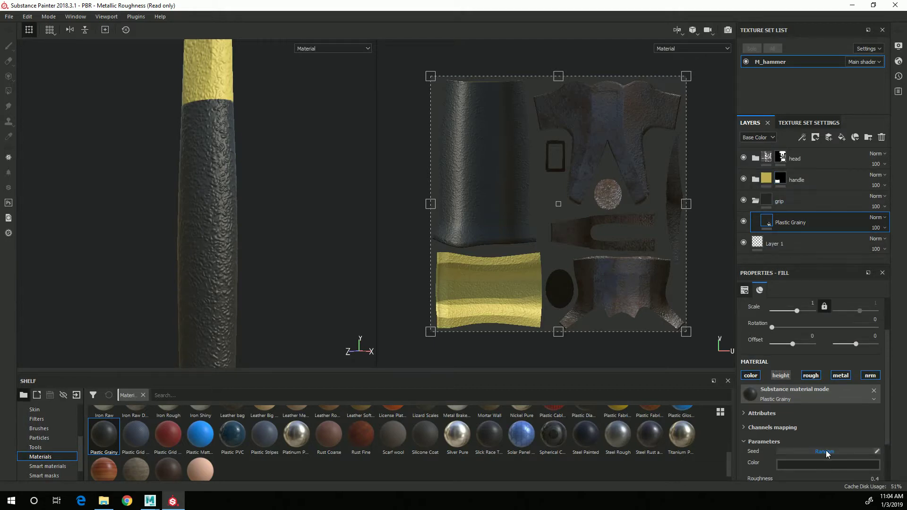
pyautogui.scroll(-3, 803, 424)
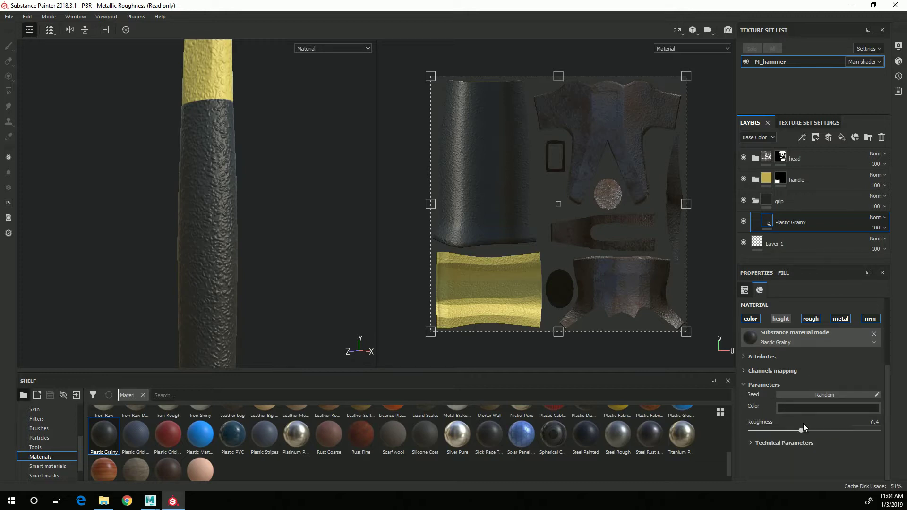
pyautogui.click(749, 443)
pyautogui.scroll(-2, 846, 432)
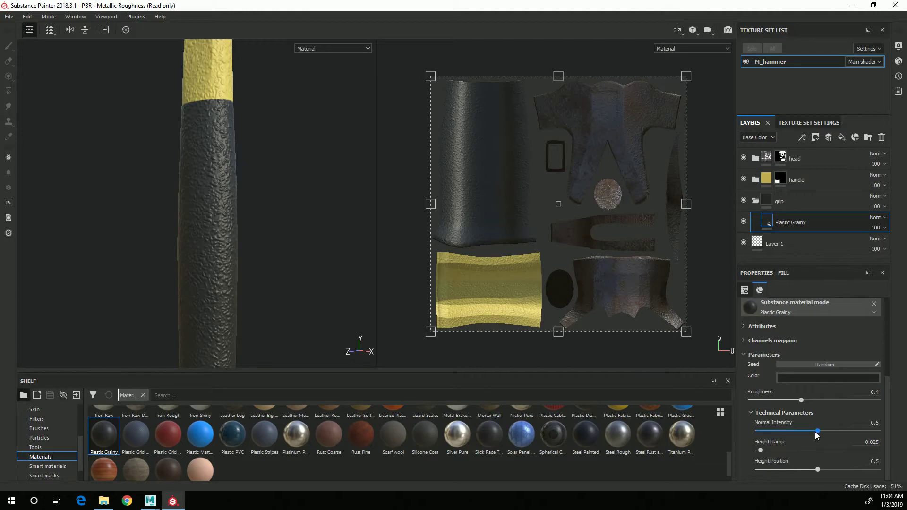
pyautogui.moveTo(817, 432); pyautogui.dragTo(766, 435)
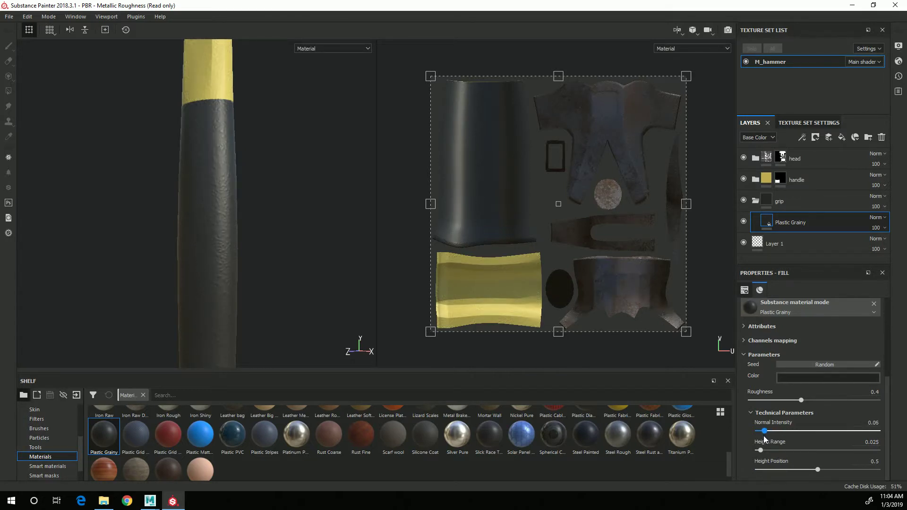
# Set the Plastic Grainy fill's UV scale to 4 for a finer grain on the grip
pyautogui.keyDown('alt'); pyautogui.moveTo(194, 219); pyautogui.dragTo(175, 296, button='right'); pyautogui.keyUp('alt')
pyautogui.keyDown('alt'); pyautogui.moveTo(174, 296); pyautogui.dragTo(211, 284); pyautogui.keyUp('alt')
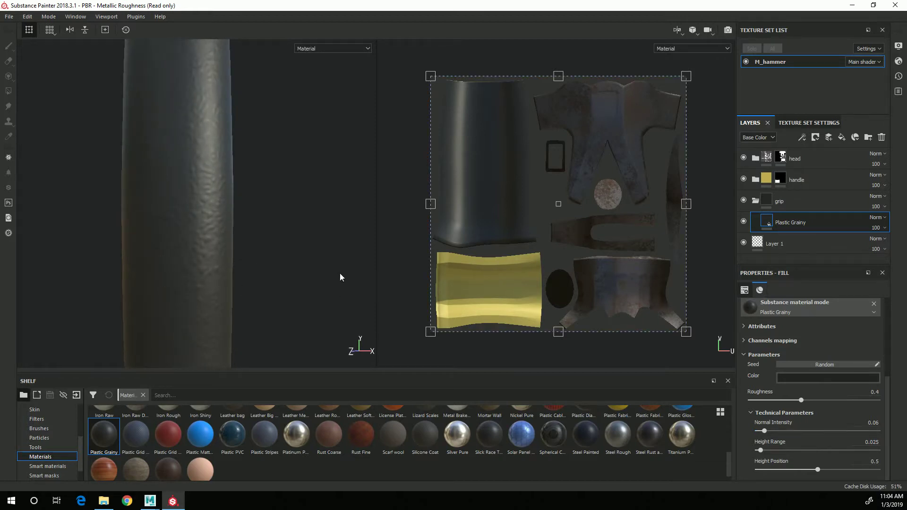
pyautogui.scroll(5, 808, 373)
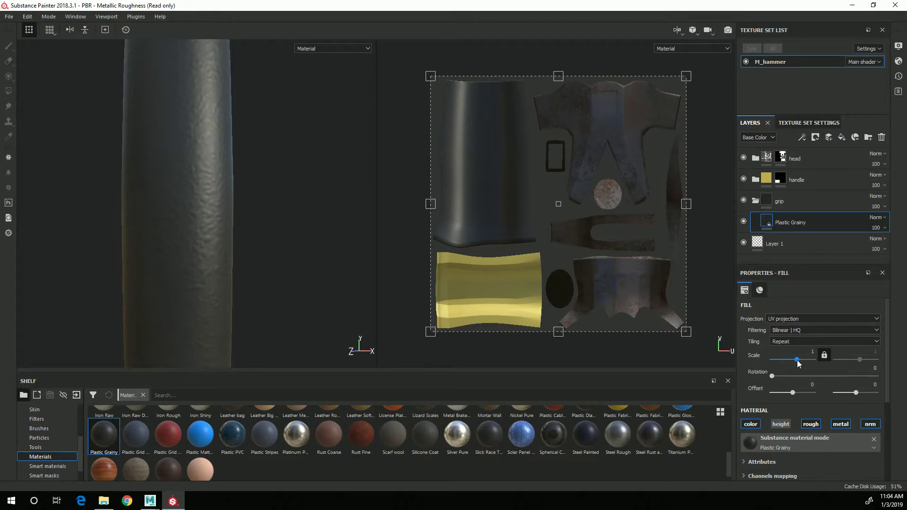
pyautogui.moveTo(797, 360); pyautogui.dragTo(834, 359)
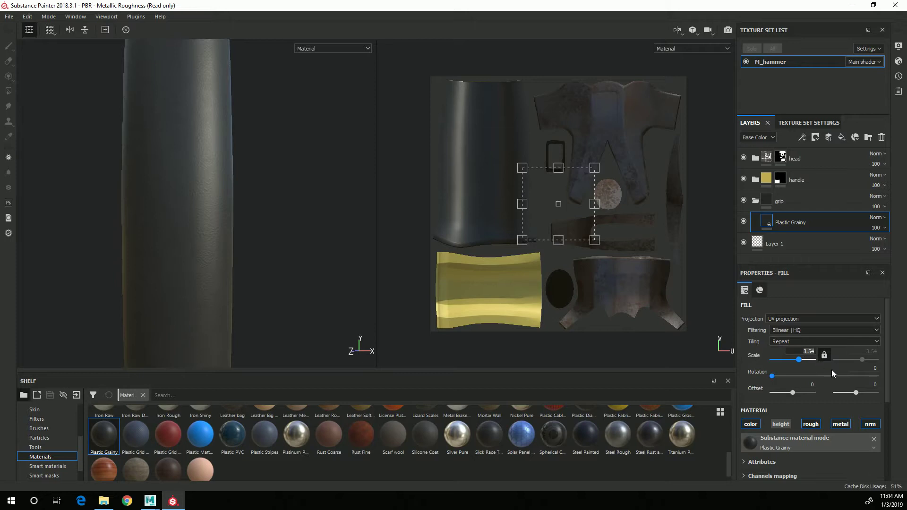
pyautogui.write('4')
pyautogui.press('Return')
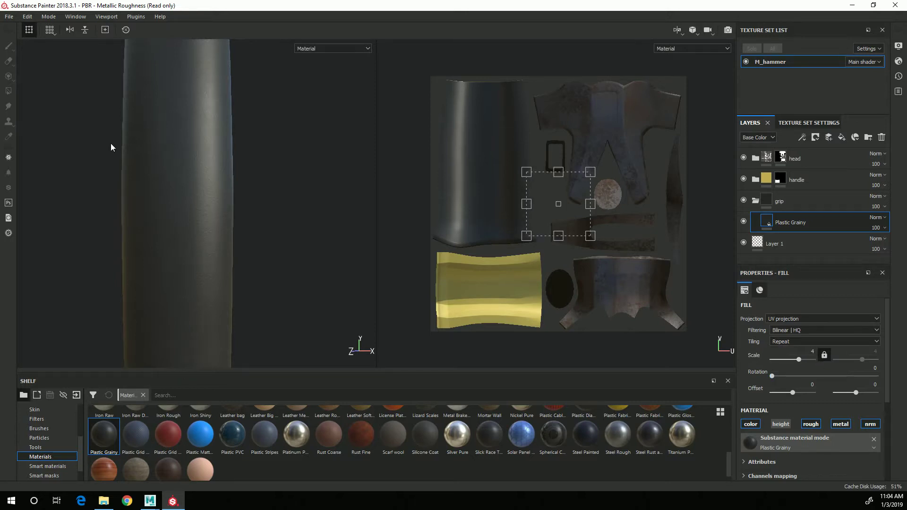
# Change the Plastic Grainy fill's projection to Tri-planar projection and check the grain along the grip
pyautogui.keyDown('alt'); pyautogui.moveTo(236, 203); pyautogui.dragTo(263, 238, button='right'); pyautogui.keyUp('alt')
pyautogui.keyDown('alt'); pyautogui.moveTo(263, 237); pyautogui.dragTo(191, 252); pyautogui.keyUp('alt')
pyautogui.keyDown('alt'); pyautogui.moveTo(222, 311); pyautogui.dragTo(203, 246, button='right'); pyautogui.keyUp('alt')
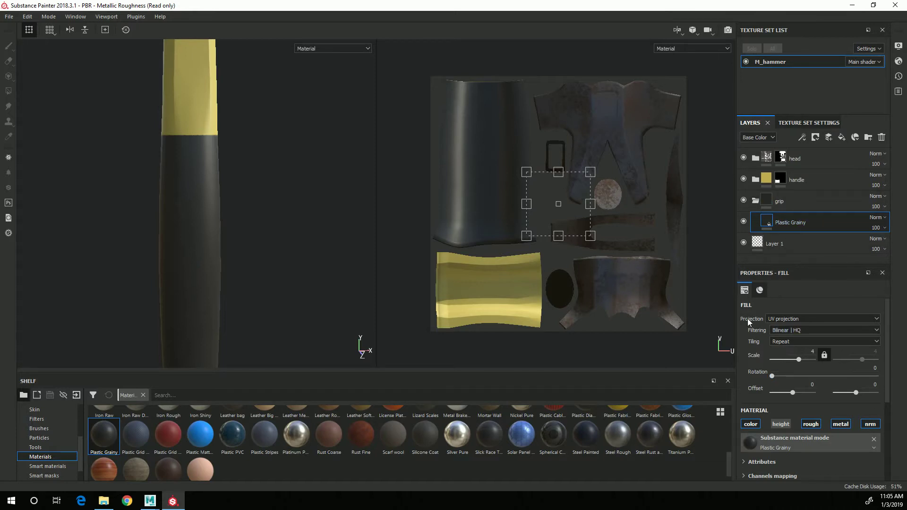
pyautogui.click(782, 320)
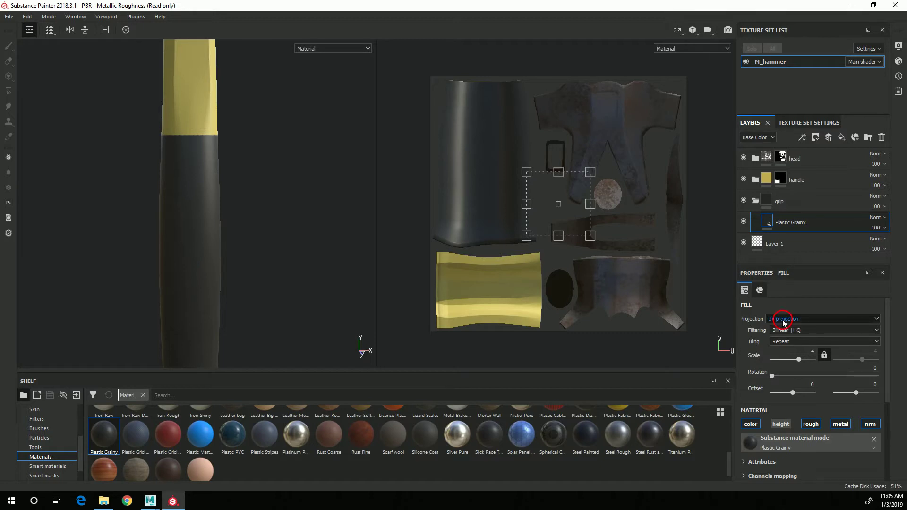
pyautogui.click(793, 335)
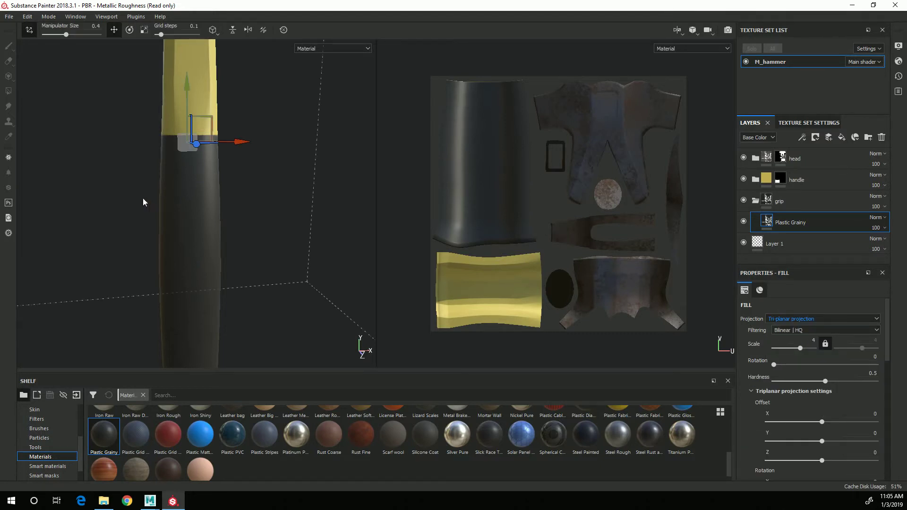
pyautogui.scroll(3, 142, 204)
pyautogui.keyDown('alt'); pyautogui.moveTo(484, 260); pyautogui.dragTo(419, 265, button='right'); pyautogui.keyUp('alt')
pyautogui.keyDown('alt'); pyautogui.moveTo(269, 256); pyautogui.dragTo(194, 233); pyautogui.keyUp('alt')
pyautogui.keyDown('alt'); pyautogui.moveTo(194, 233); pyautogui.dragTo(237, 260, button='right'); pyautogui.keyUp('alt')
pyautogui.moveTo(237, 260)
pyautogui.keyDown('alt'); pyautogui.mouseDown()
pyautogui.moveTo(222, 253)
pyautogui.moveTo(223, 224)
pyautogui.mouseUp(); pyautogui.keyUp('alt')
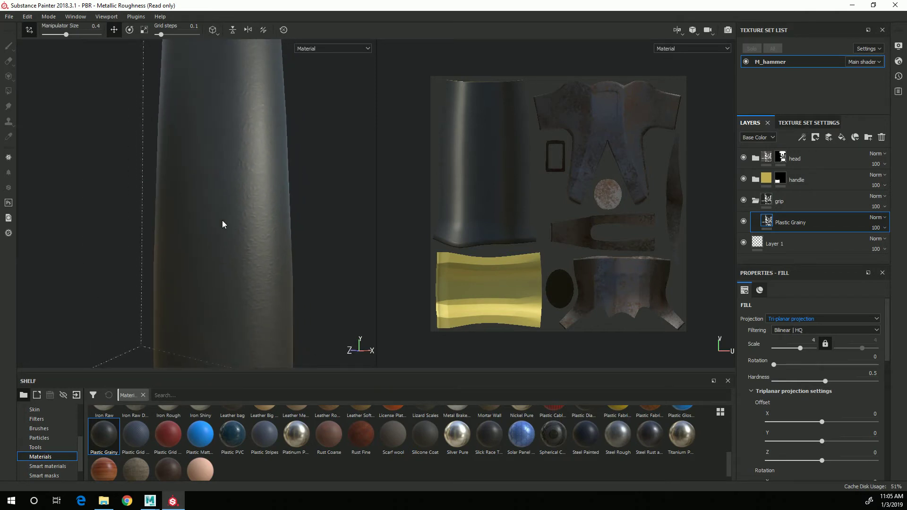
pyautogui.keyDown('alt'); pyautogui.moveTo(330, 313); pyautogui.dragTo(184, 190); pyautogui.keyUp('alt')
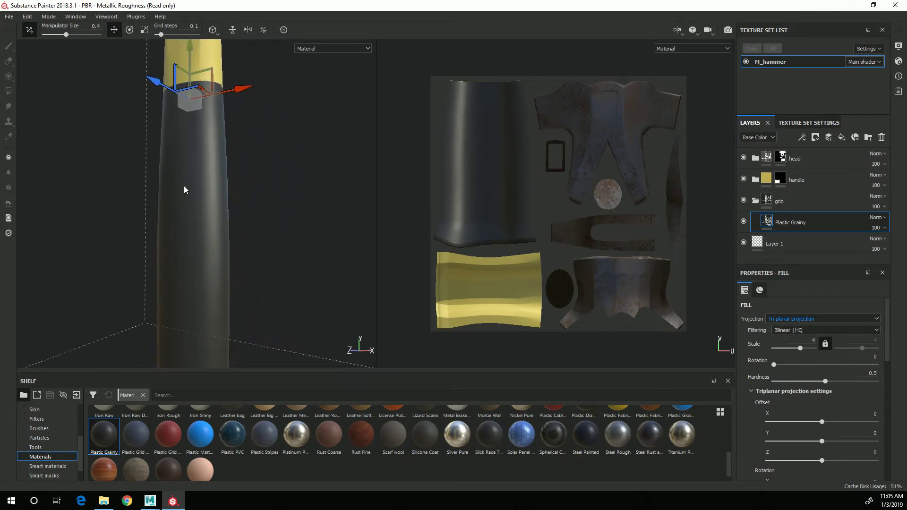
pyautogui.keyDown('alt'); pyautogui.moveTo(301, 134); pyautogui.dragTo(312, 302); pyautogui.keyUp('alt')
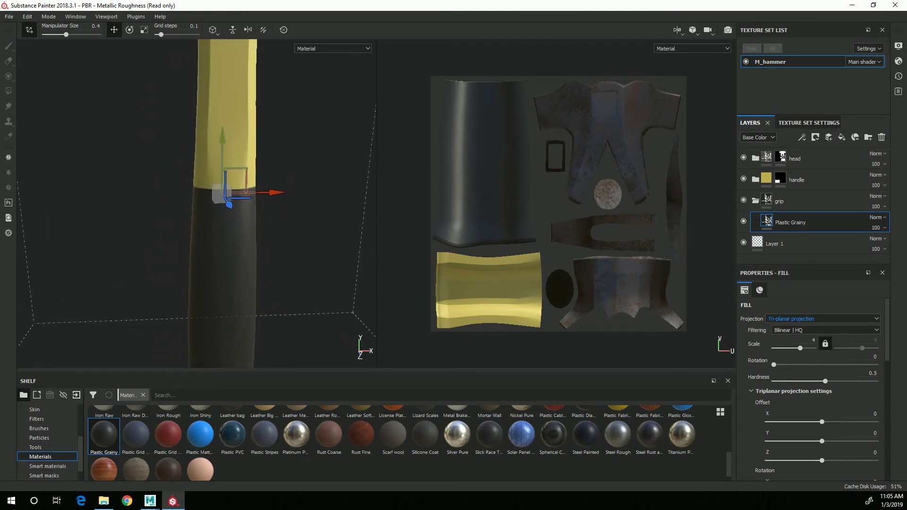
# Add a black mask to the grip folder
pyautogui.click(784, 202)
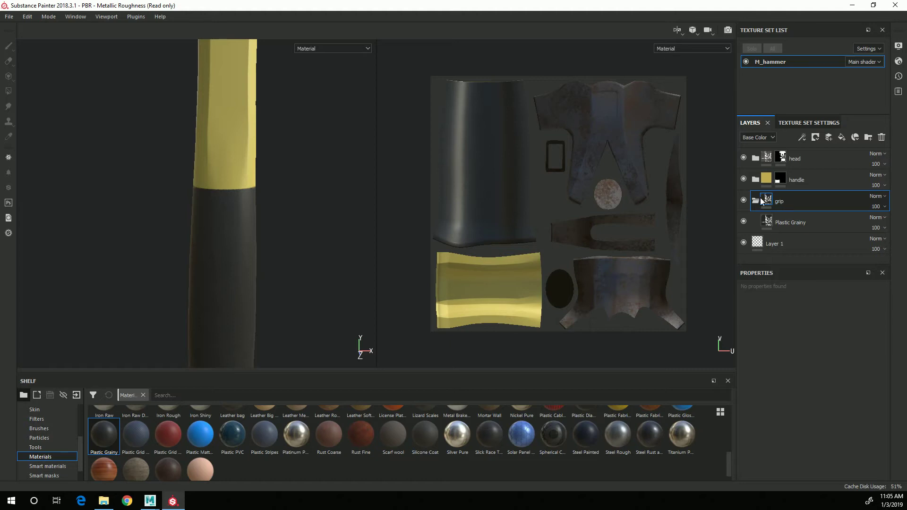
pyautogui.rightClick(794, 203)
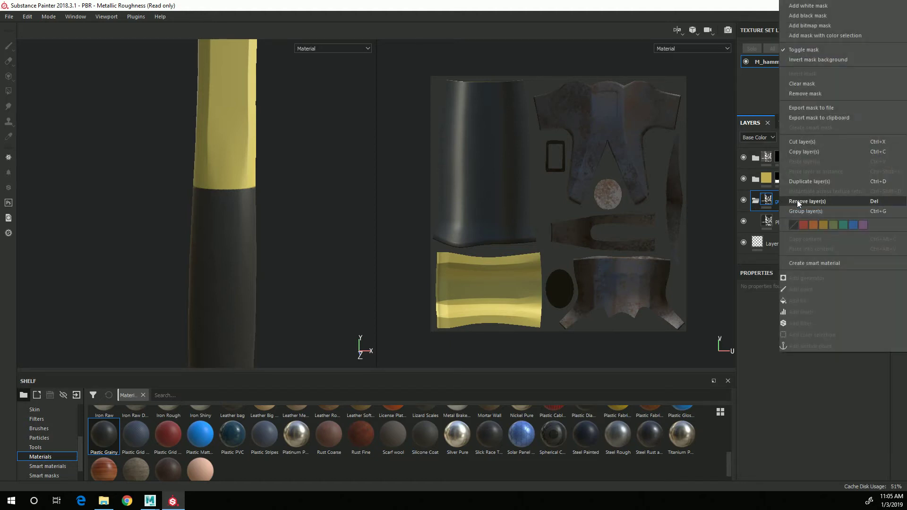
pyautogui.click(795, 16)
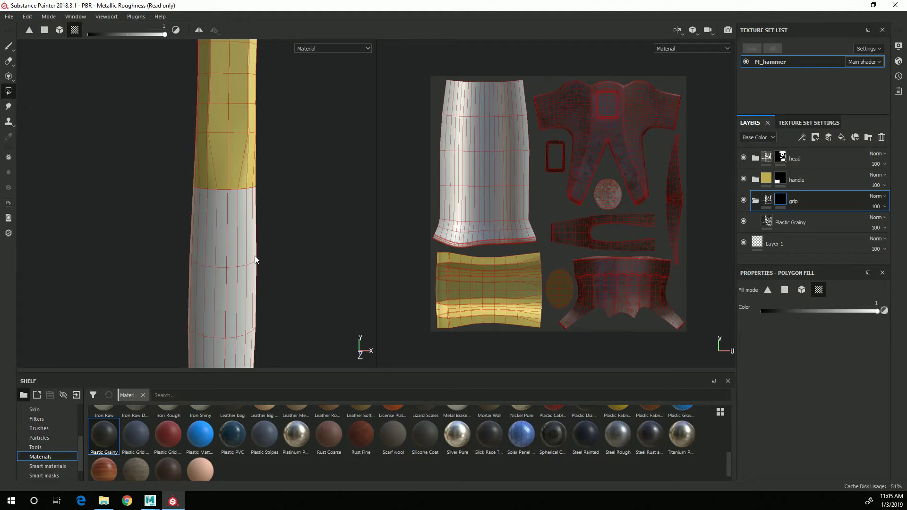
# Reveal the grainy plastic on the lower handle and its end cap with Polygon Fill in UV chunk mode, and collapse the grip folder
pyautogui.click(228, 254)
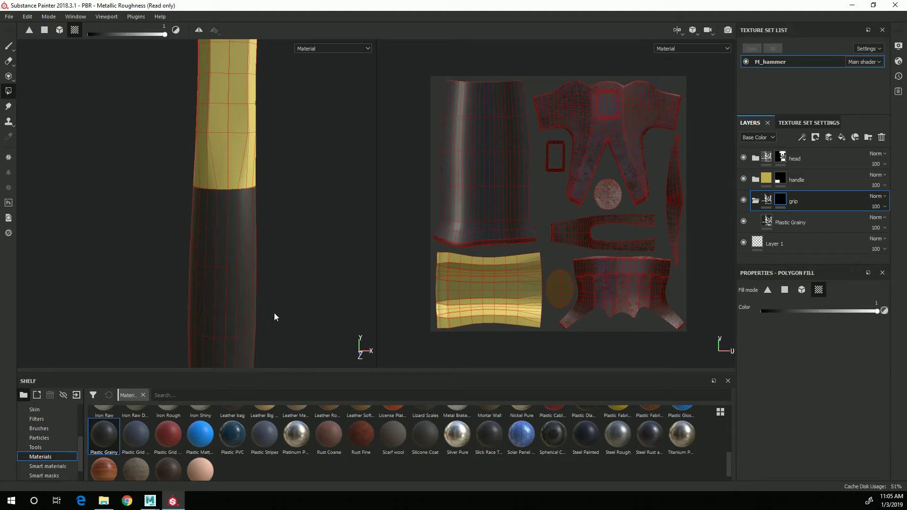
pyautogui.keyDown('alt'); pyautogui.moveTo(300, 223); pyautogui.dragTo(286, 243); pyautogui.keyUp('alt')
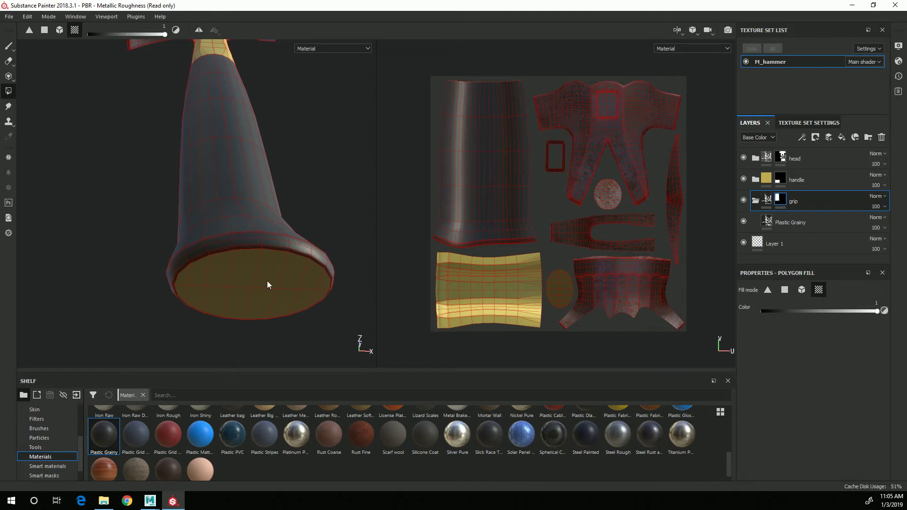
pyautogui.click(558, 294)
pyautogui.moveTo(129, 97)
pyautogui.keyDown('alt'); pyautogui.mouseDown()
pyautogui.moveTo(245, 233)
pyautogui.moveTo(229, 276)
pyautogui.moveTo(79, 177)
pyautogui.moveTo(65, 55)
pyautogui.mouseUp(); pyautogui.keyUp('alt')
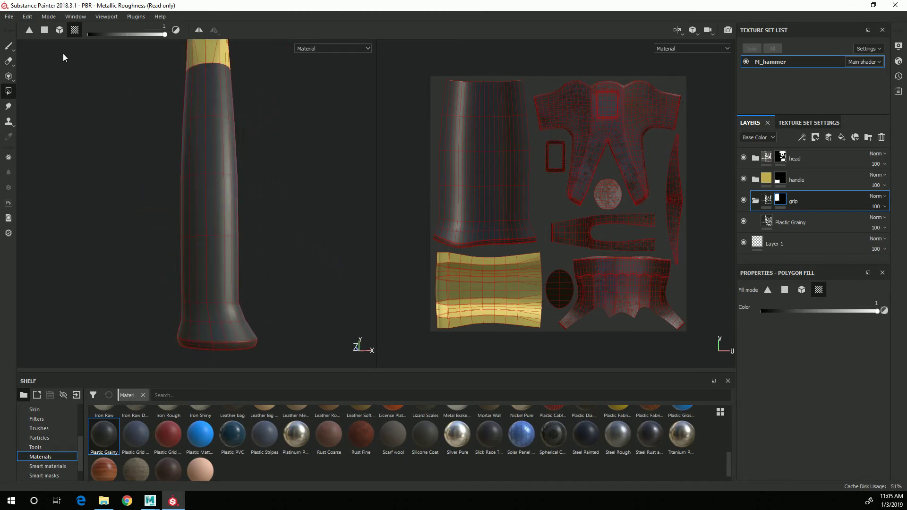
pyautogui.click(8, 45)
pyautogui.keyDown('alt'); pyautogui.moveTo(246, 222); pyautogui.dragTo(243, 215, button='right'); pyautogui.keyUp('alt')
pyautogui.keyDown('alt'); pyautogui.moveTo(225, 140); pyautogui.dragTo(207, 225, button='middle'); pyautogui.keyUp('alt')
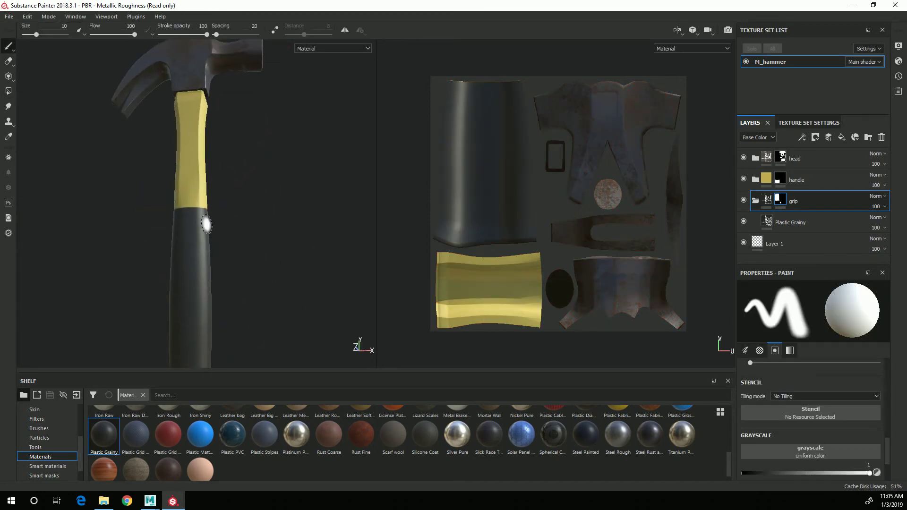
pyautogui.click(756, 200)
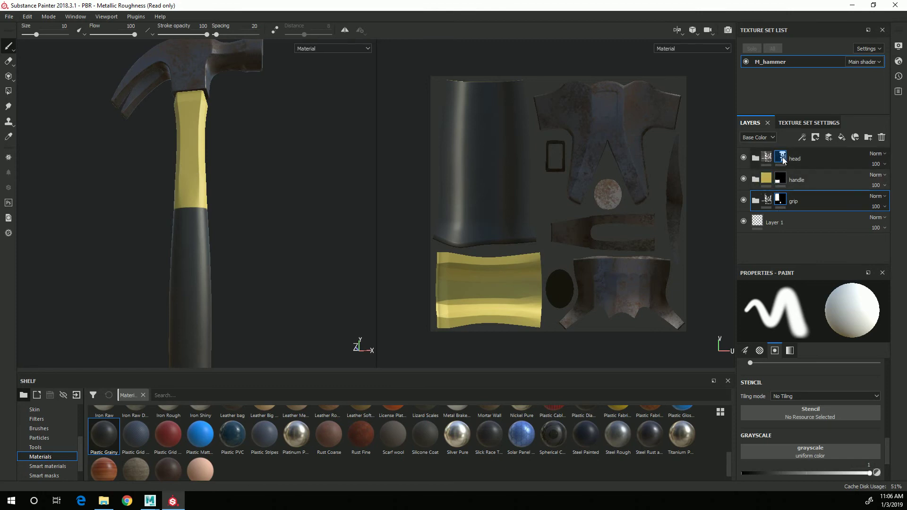
# Examine the textured hammer's head, handle and grip from several angles
pyautogui.keyDown('alt'); pyautogui.moveTo(287, 335); pyautogui.dragTo(129, 268, button='right'); pyautogui.keyUp('alt')
pyautogui.keyDown('alt'); pyautogui.moveTo(149, 268); pyautogui.dragTo(173, 237, button='middle'); pyautogui.keyUp('alt')
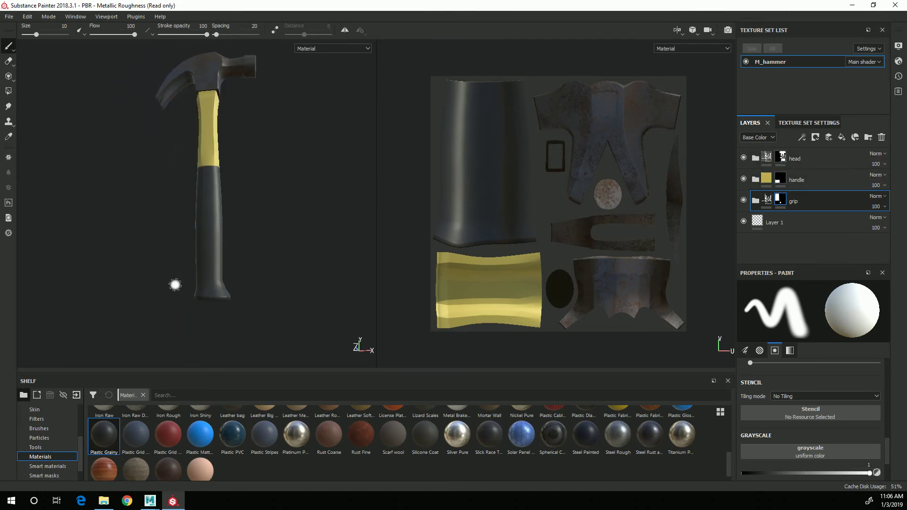
pyautogui.keyDown('alt'); pyautogui.moveTo(258, 262); pyautogui.dragTo(151, 289); pyautogui.keyUp('alt')
pyautogui.keyDown('alt'); pyautogui.moveTo(142, 241); pyautogui.dragTo(109, 295, button='middle'); pyautogui.keyUp('alt')
pyautogui.keyDown('alt'); pyautogui.moveTo(109, 294); pyautogui.dragTo(321, 319, button='right'); pyautogui.keyUp('alt')
pyautogui.keyDown('alt'); pyautogui.moveTo(322, 320); pyautogui.dragTo(240, 303); pyautogui.keyUp('alt')
pyautogui.keyDown('alt'); pyautogui.moveTo(240, 303); pyautogui.dragTo(160, 278, button='right'); pyautogui.keyUp('alt')
pyautogui.keyDown('alt'); pyautogui.moveTo(161, 278); pyautogui.dragTo(188, 318); pyautogui.keyUp('alt')
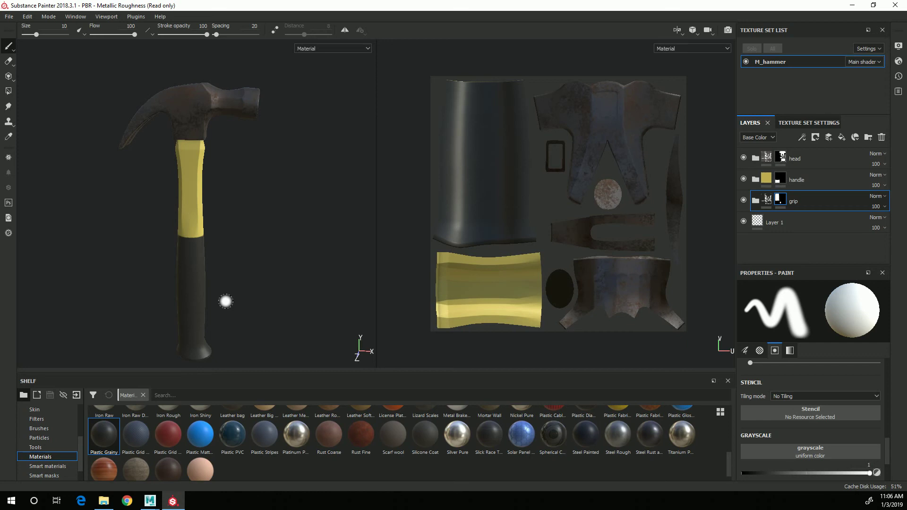
pyautogui.keyDown('alt'); pyautogui.moveTo(251, 214); pyautogui.dragTo(221, 265); pyautogui.keyUp('alt')
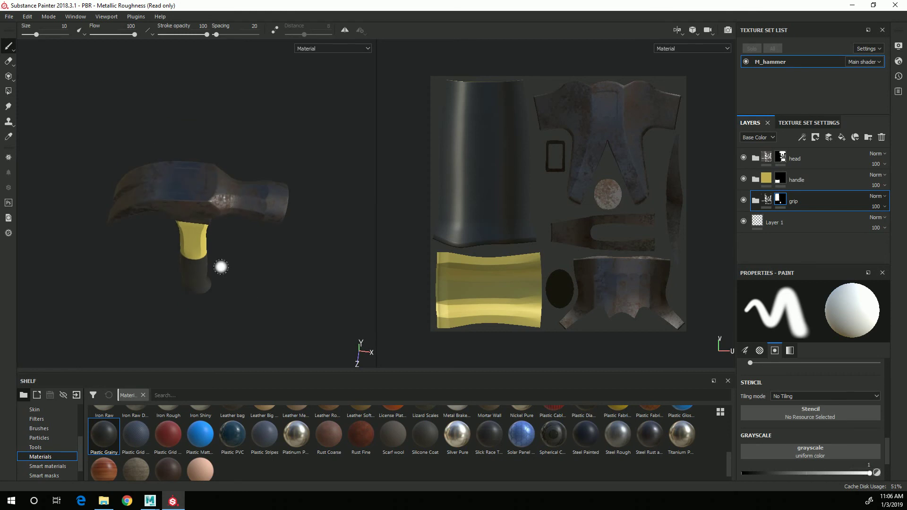
pyautogui.keyDown('alt'); pyautogui.moveTo(220, 265); pyautogui.dragTo(267, 278, button='right'); pyautogui.keyUp('alt')
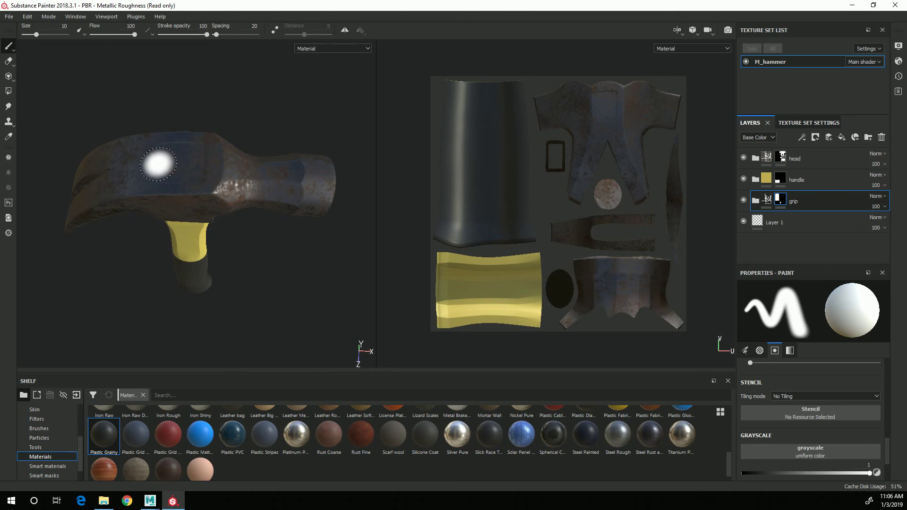
pyautogui.keyDown('alt'); pyautogui.moveTo(183, 157); pyautogui.dragTo(223, 233); pyautogui.keyUp('alt')
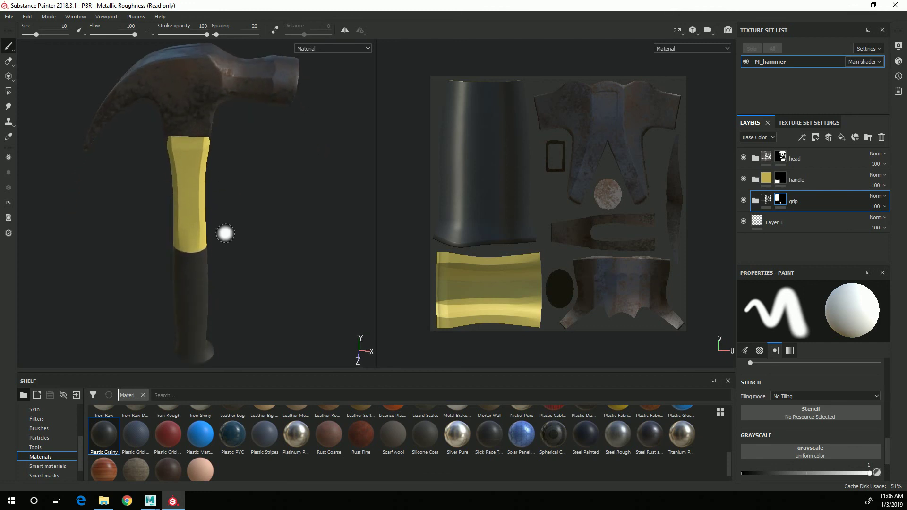